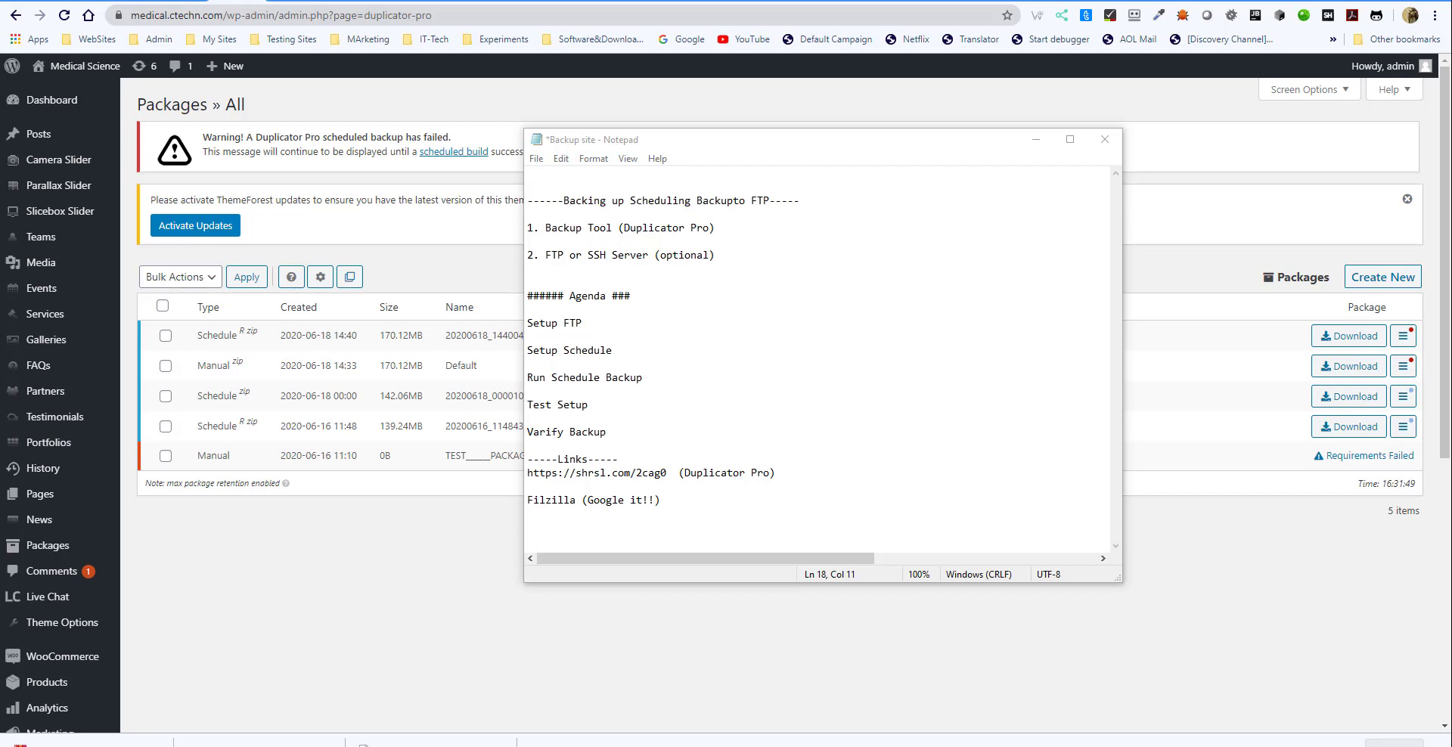
Step: Review the Duplicator Pro requirement and the FTP, schedule and backup agenda items in the notes
mouse_move(92, 452)
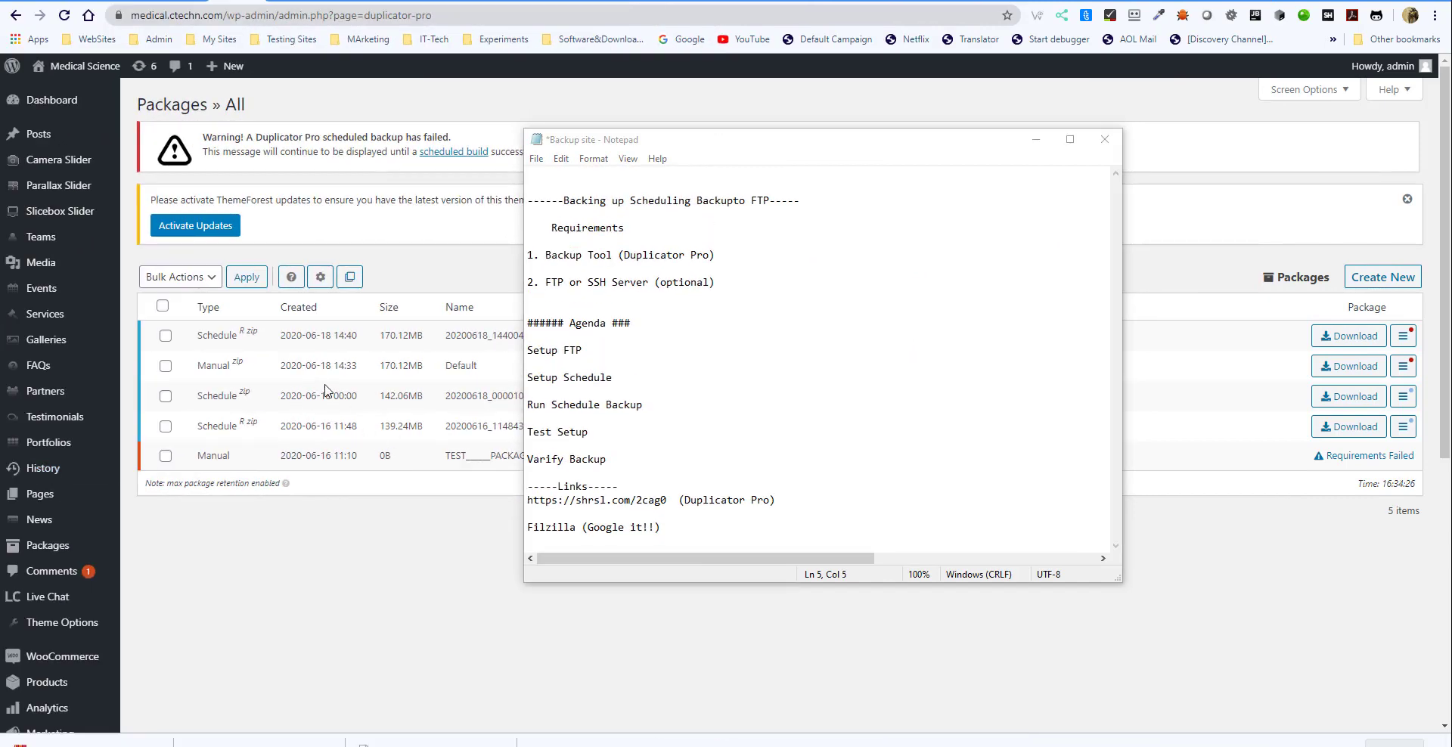
left_click_drag(624, 255, 703, 255)
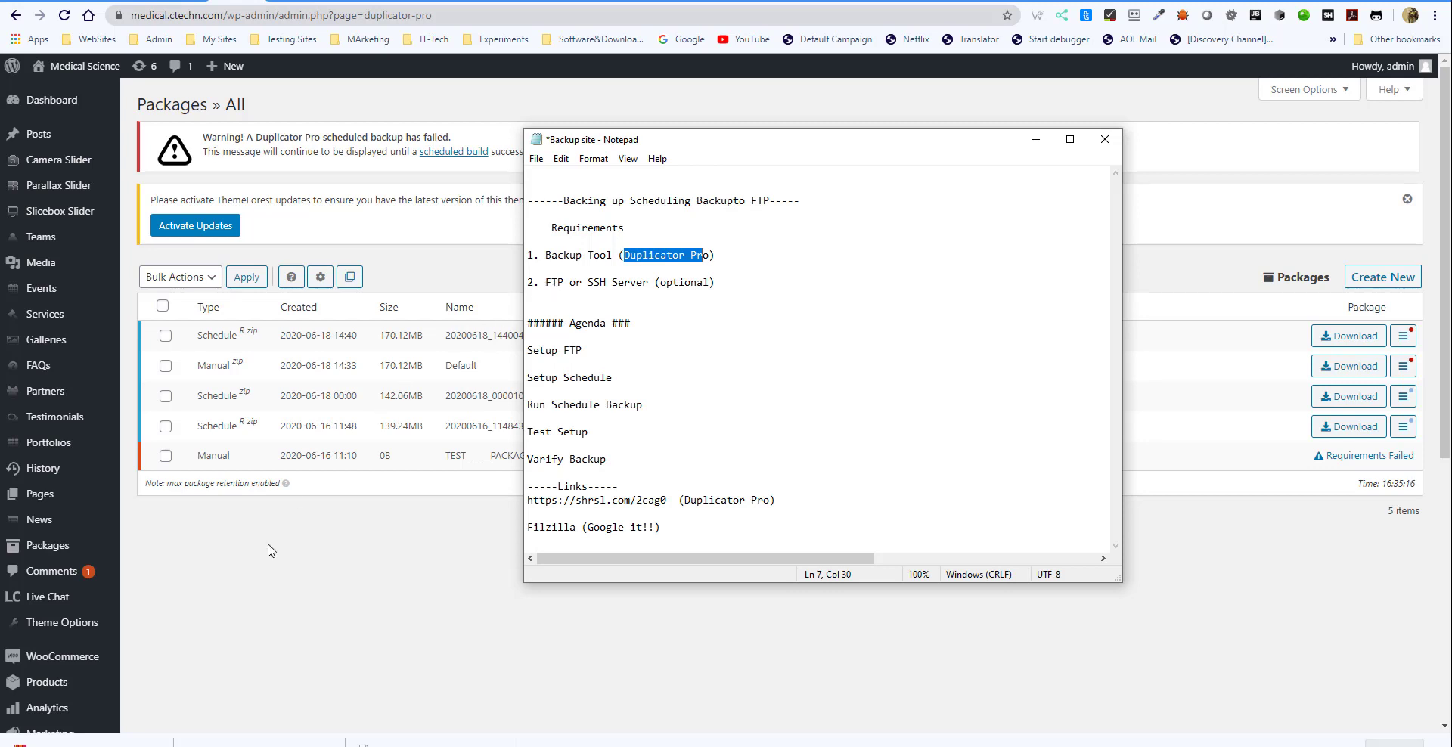
left_click(545, 378)
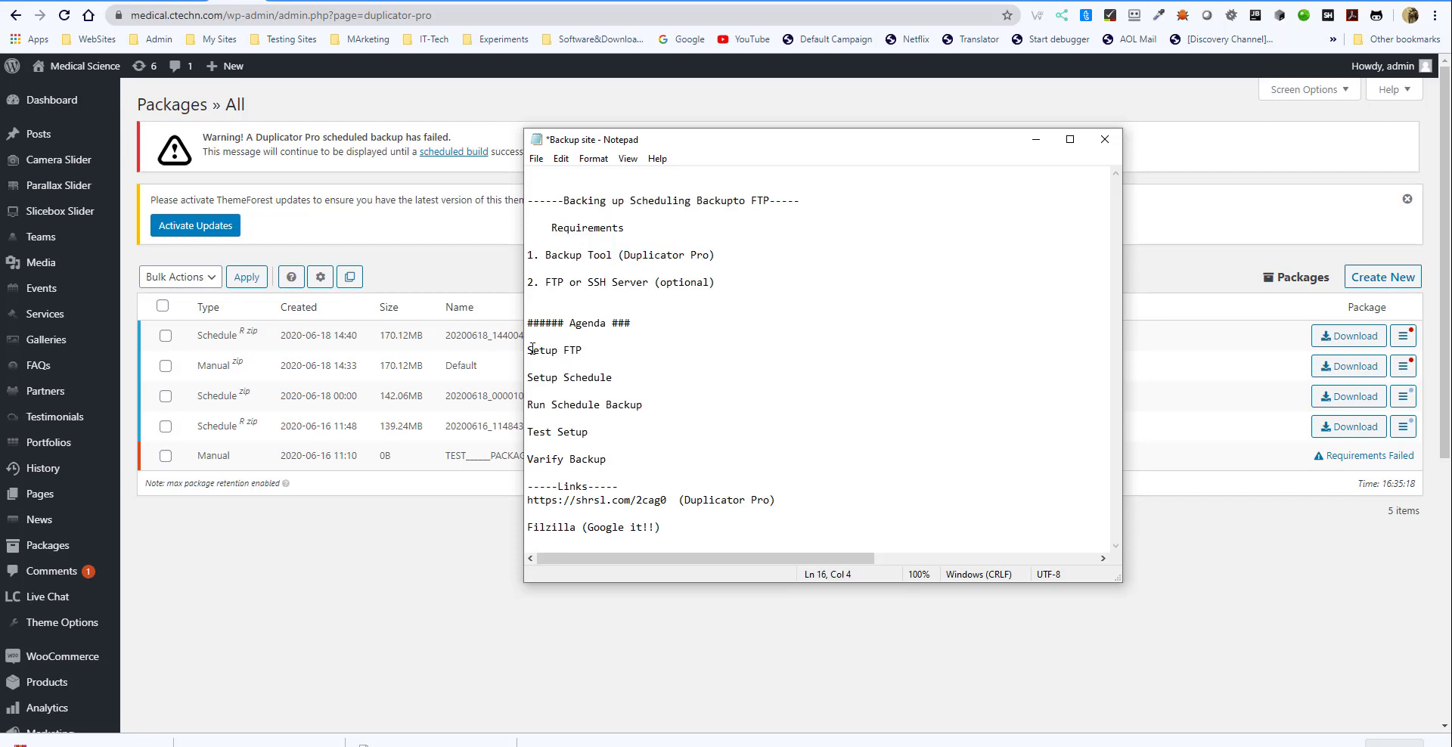
left_click_drag(529, 349, 584, 349)
left_click_drag(529, 379, 615, 378)
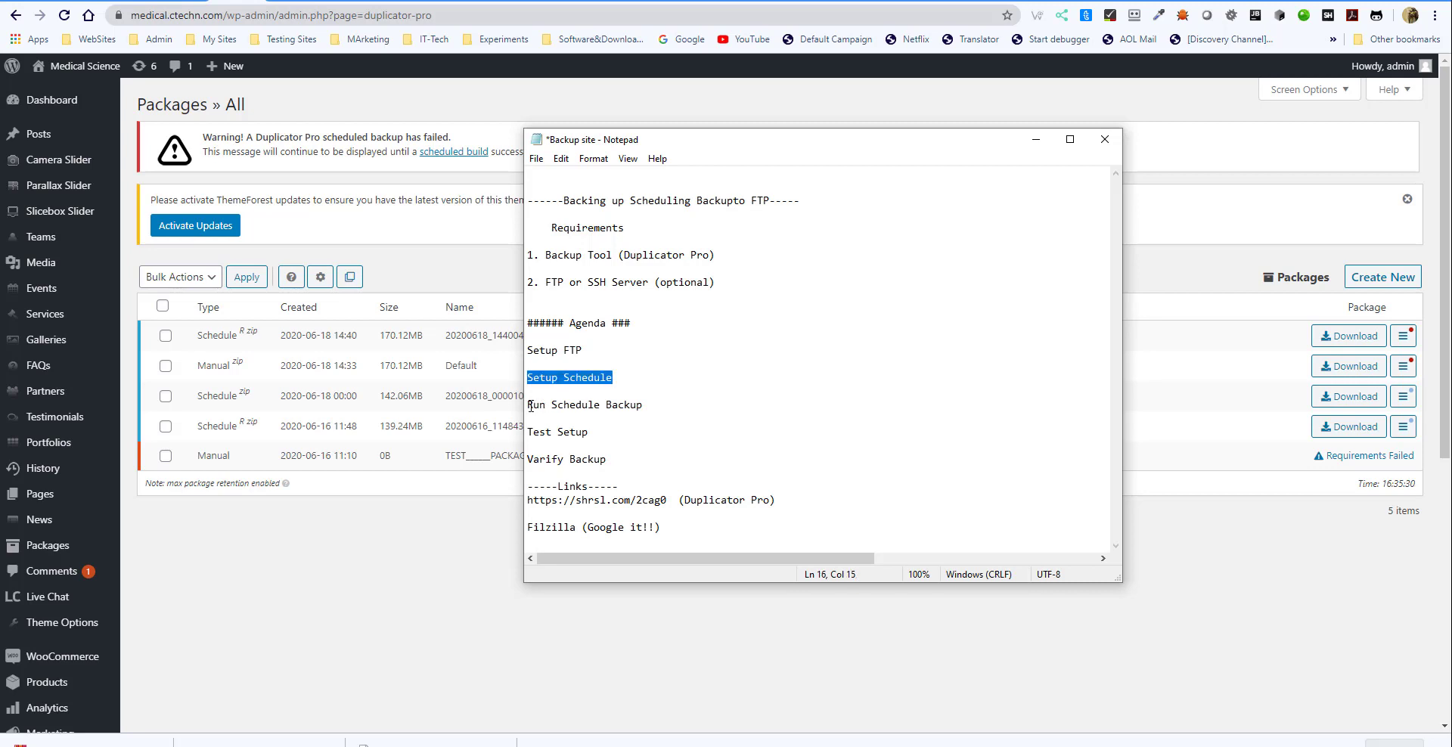
left_click_drag(530, 405, 642, 401)
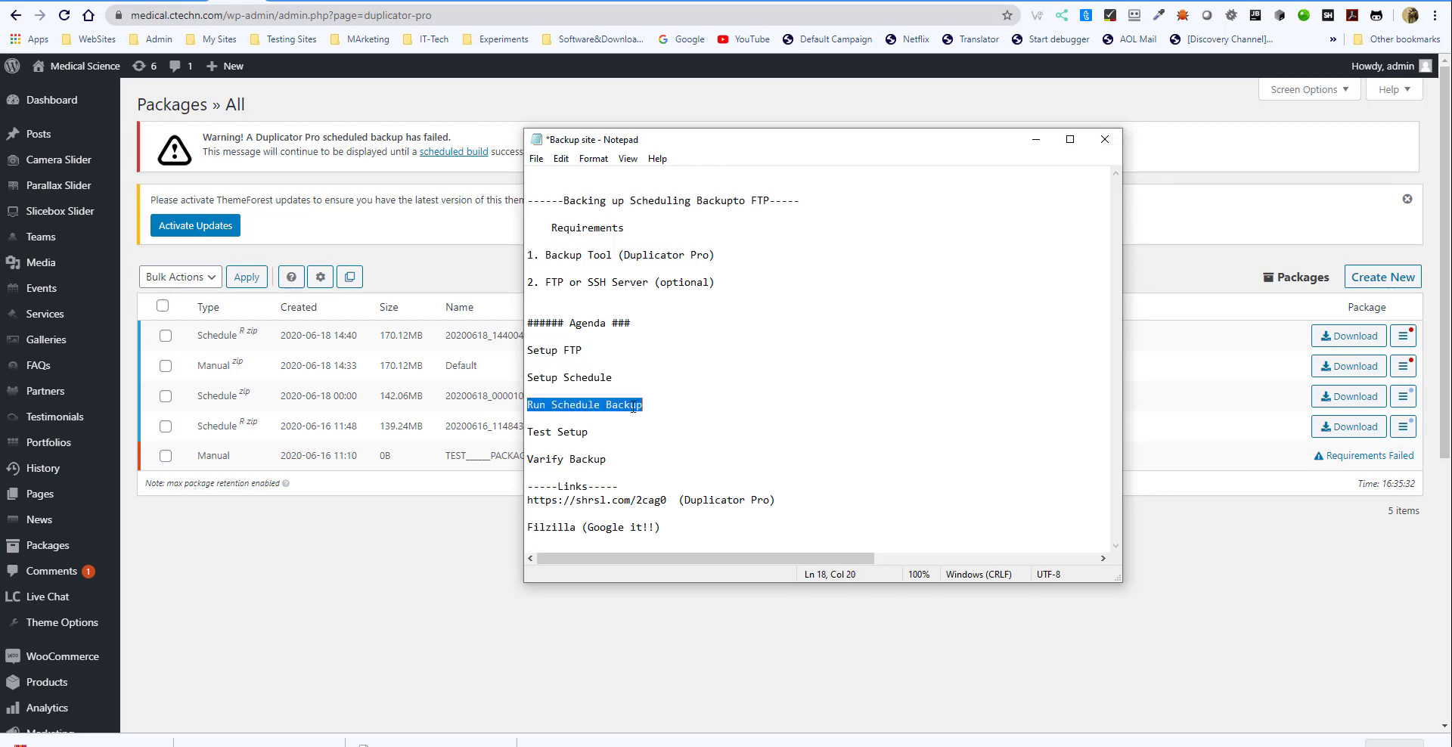
Step: Move the "Test Setup" agenda line above "Run Schedule Backup" in the notes, with a blank line between them
left_click_drag(529, 431, 592, 429)
key("ctrl+c")
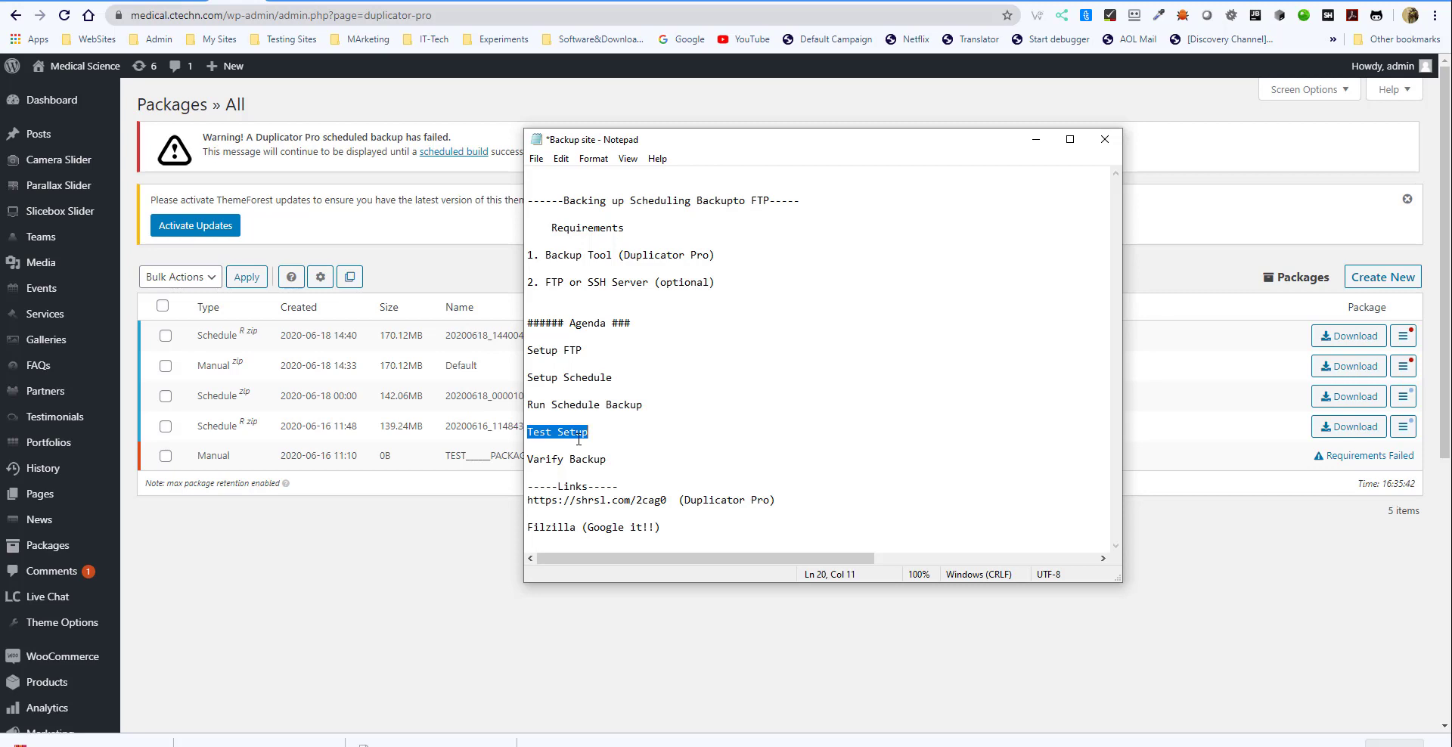
key("Delete")
left_click(580, 392)
key("Return")
key("Return")
key("ctrl+v")
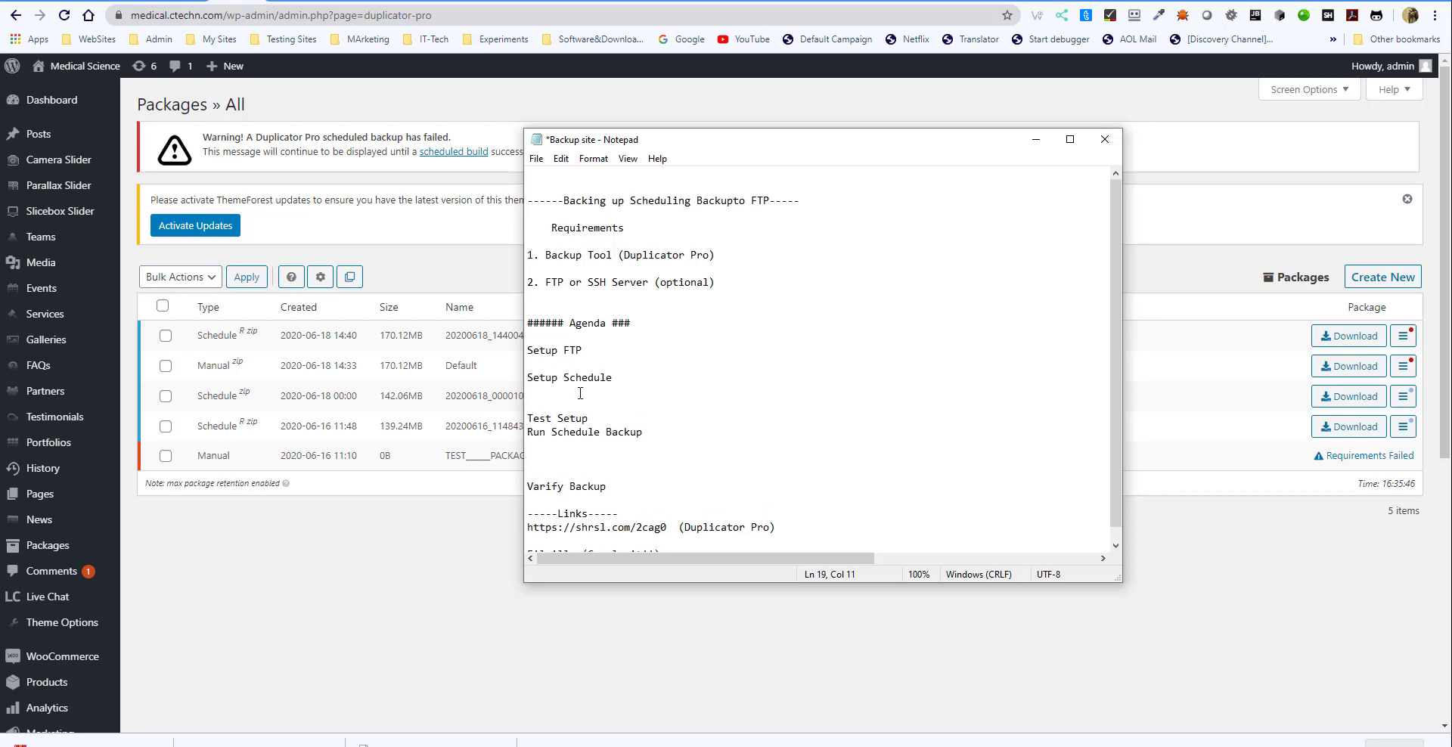
key("Return")
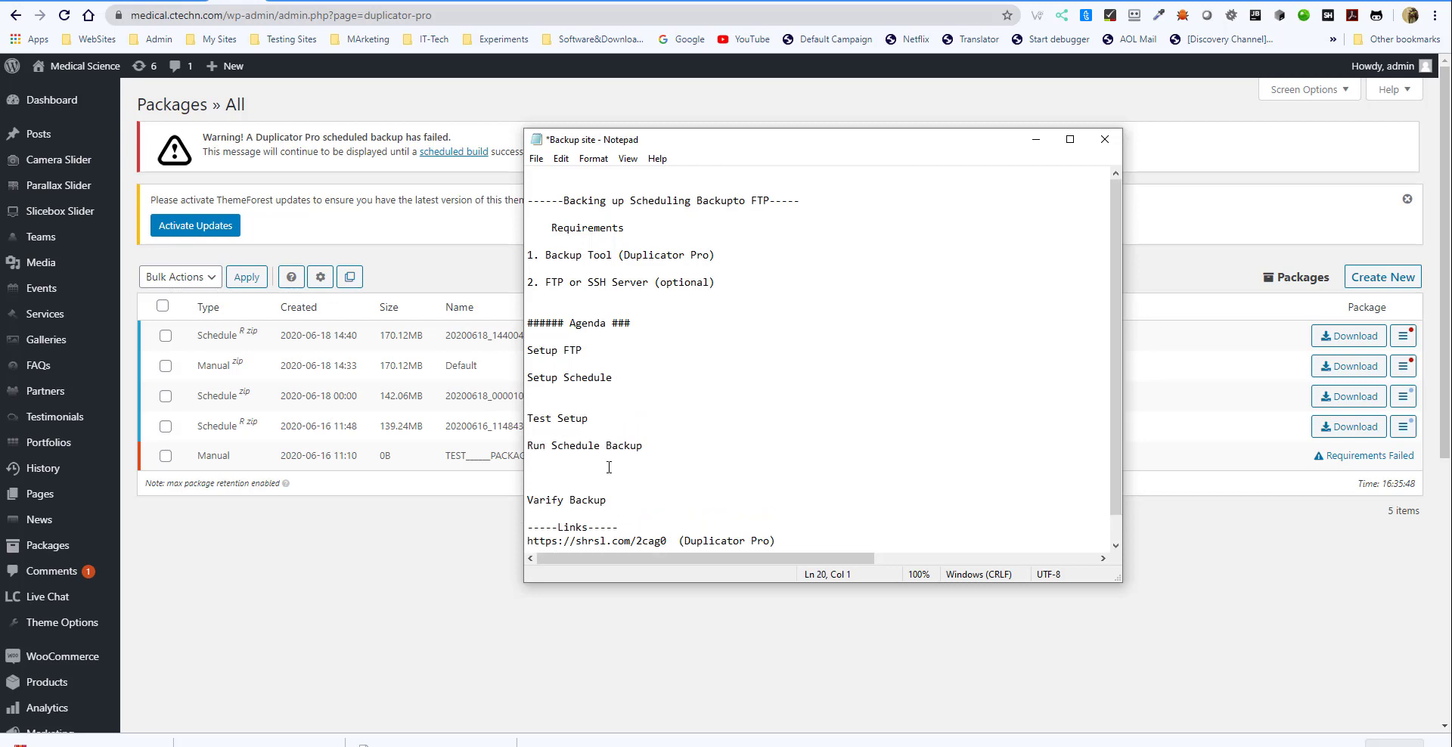
scroll(599, 485, "down", 1)
left_click_drag(623, 473, 528, 472)
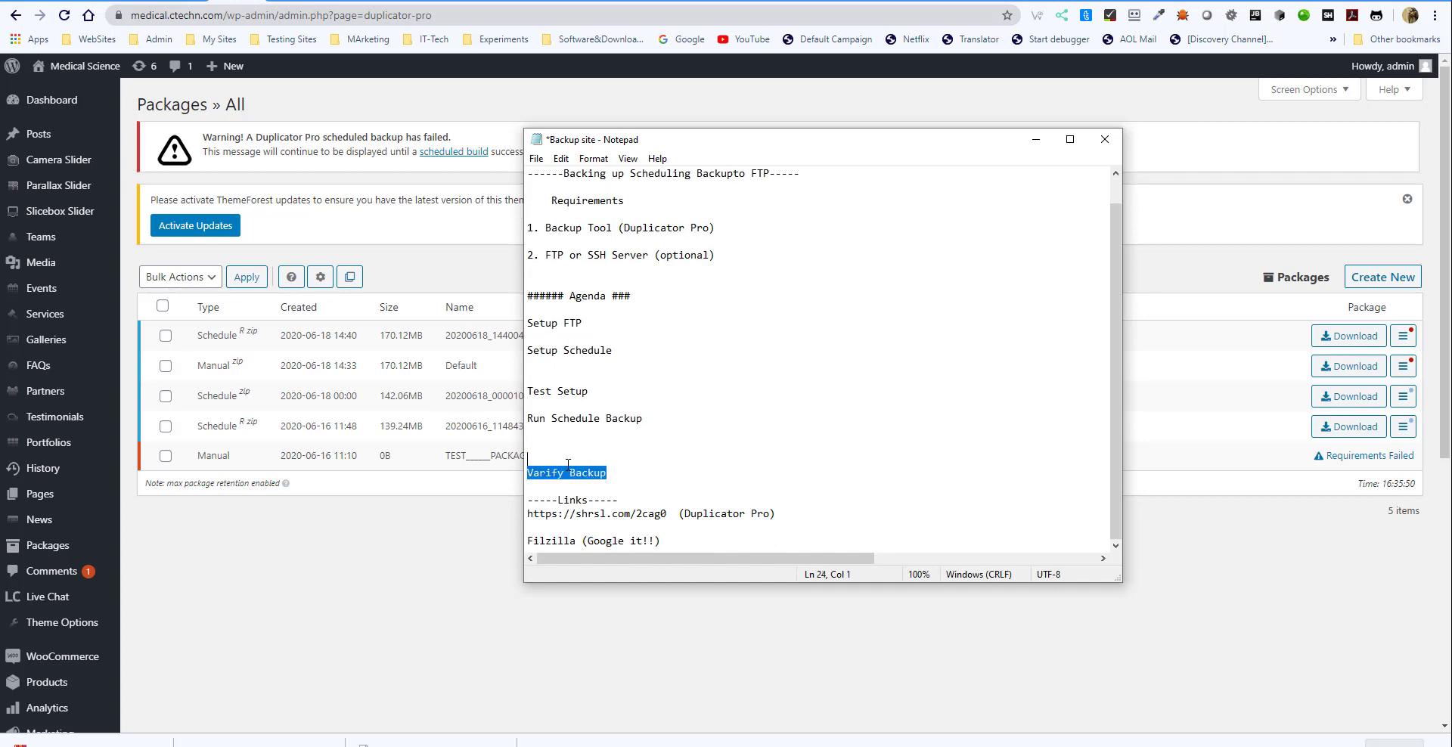
Step: Switch to the WordPress admin and delete the Corebus Storage provider from Duplicator Pro's storage list
left_click(295, 561)
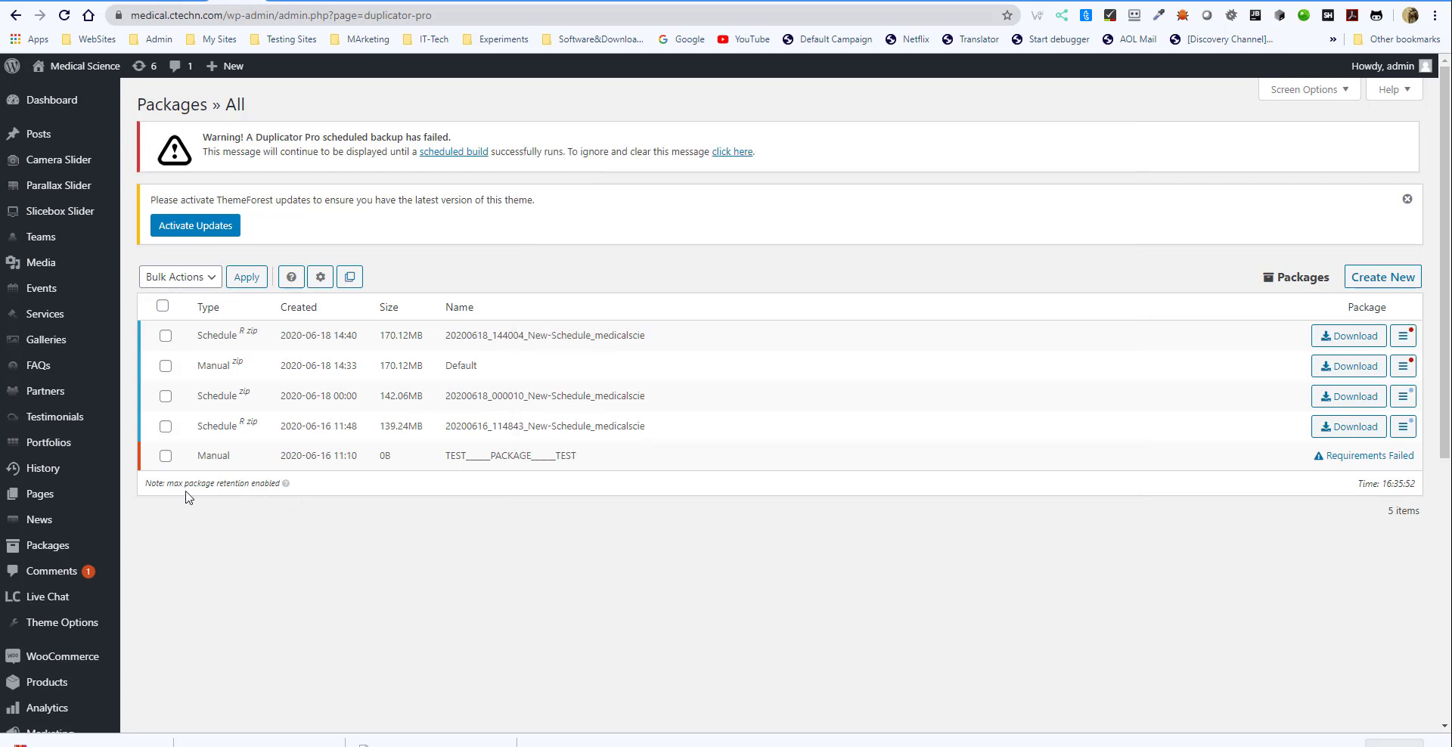
scroll(51, 630, "down", 6)
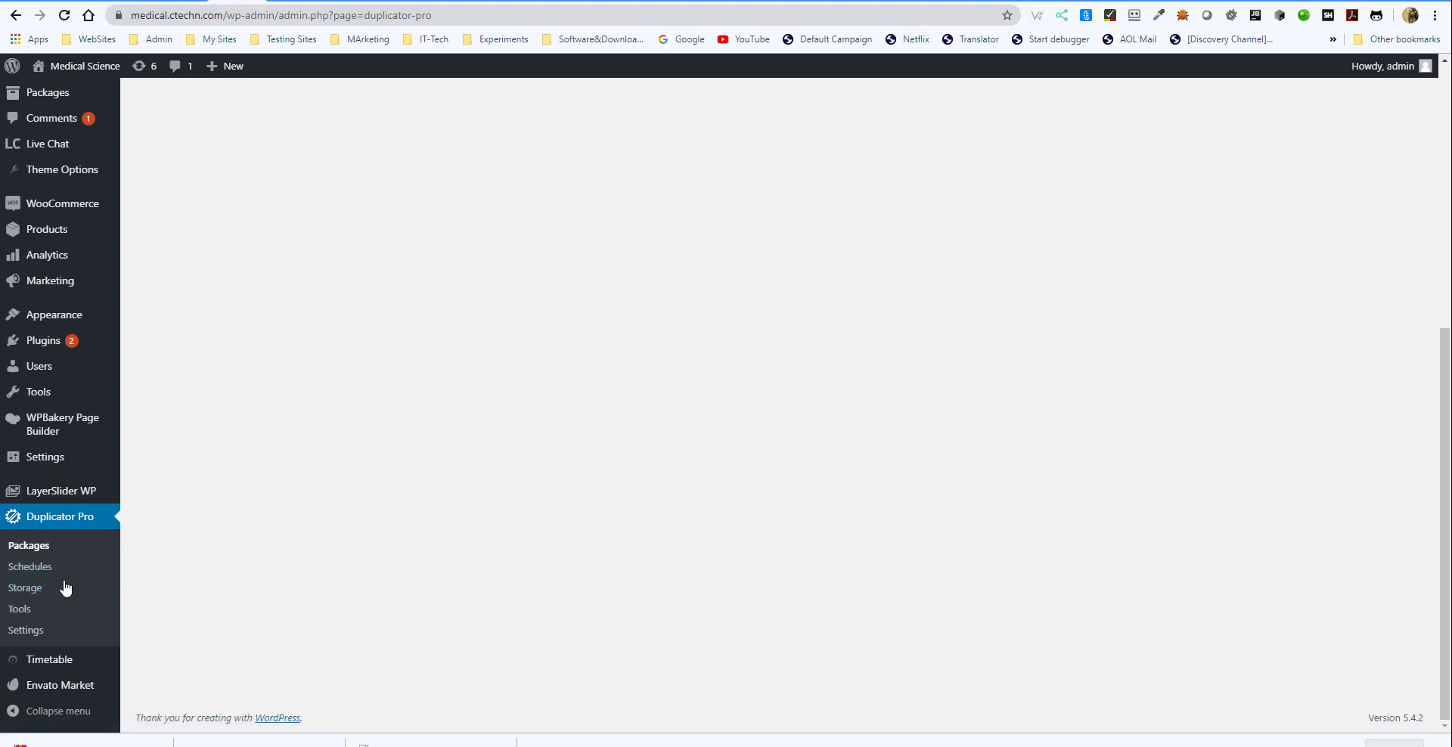
left_click(38, 589)
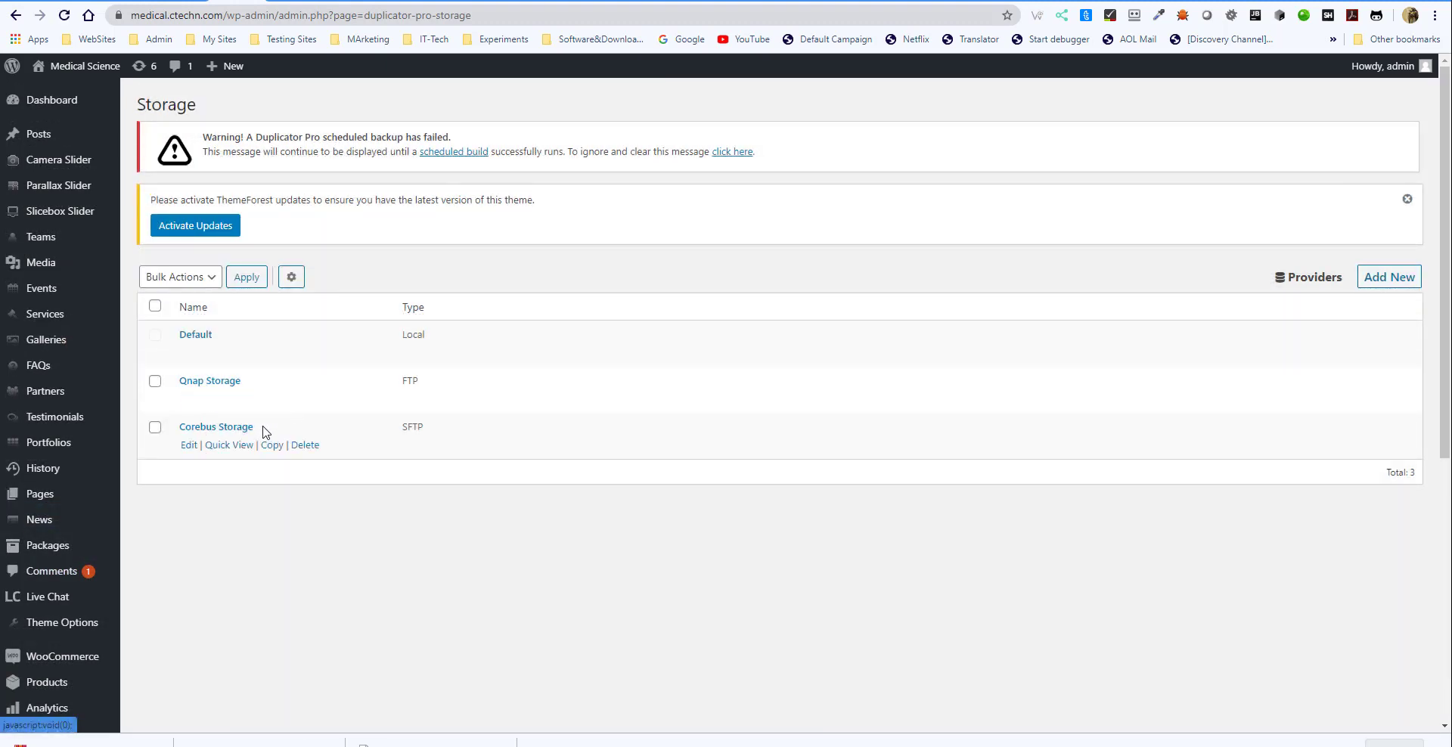
left_click(304, 447)
left_click(838, 437)
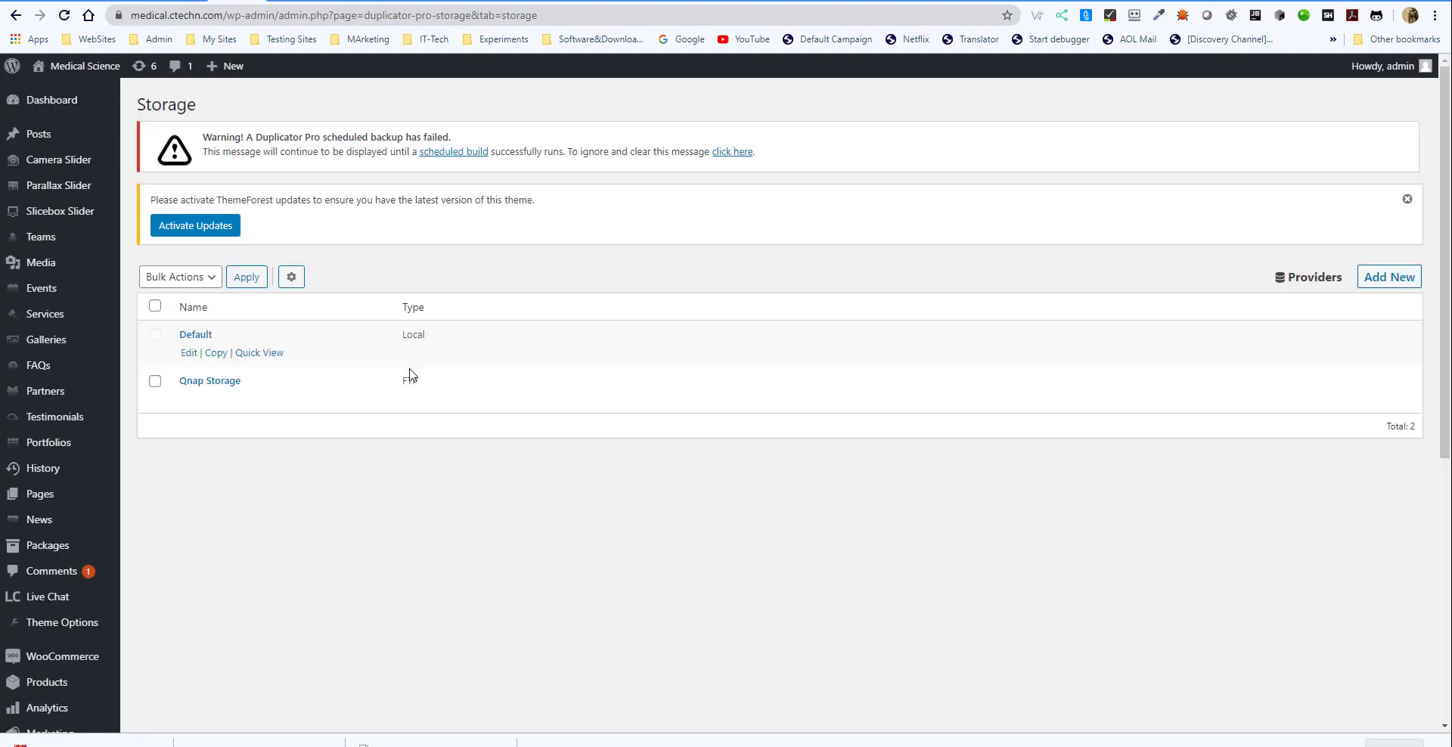
Step: Add a new storage provider named "Corebus Storage FTP" with the type SFTP
left_click(1385, 281)
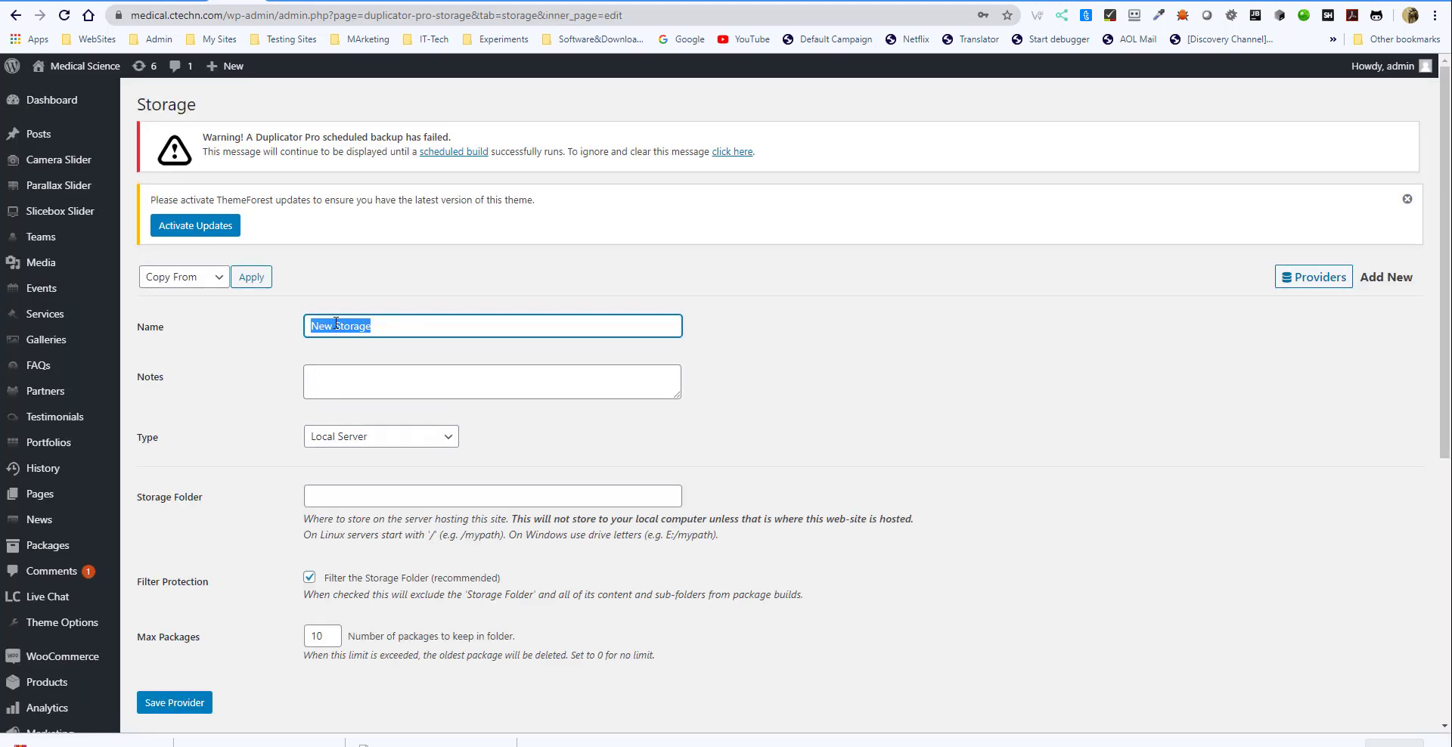
left_click_drag(336, 324, 313, 321)
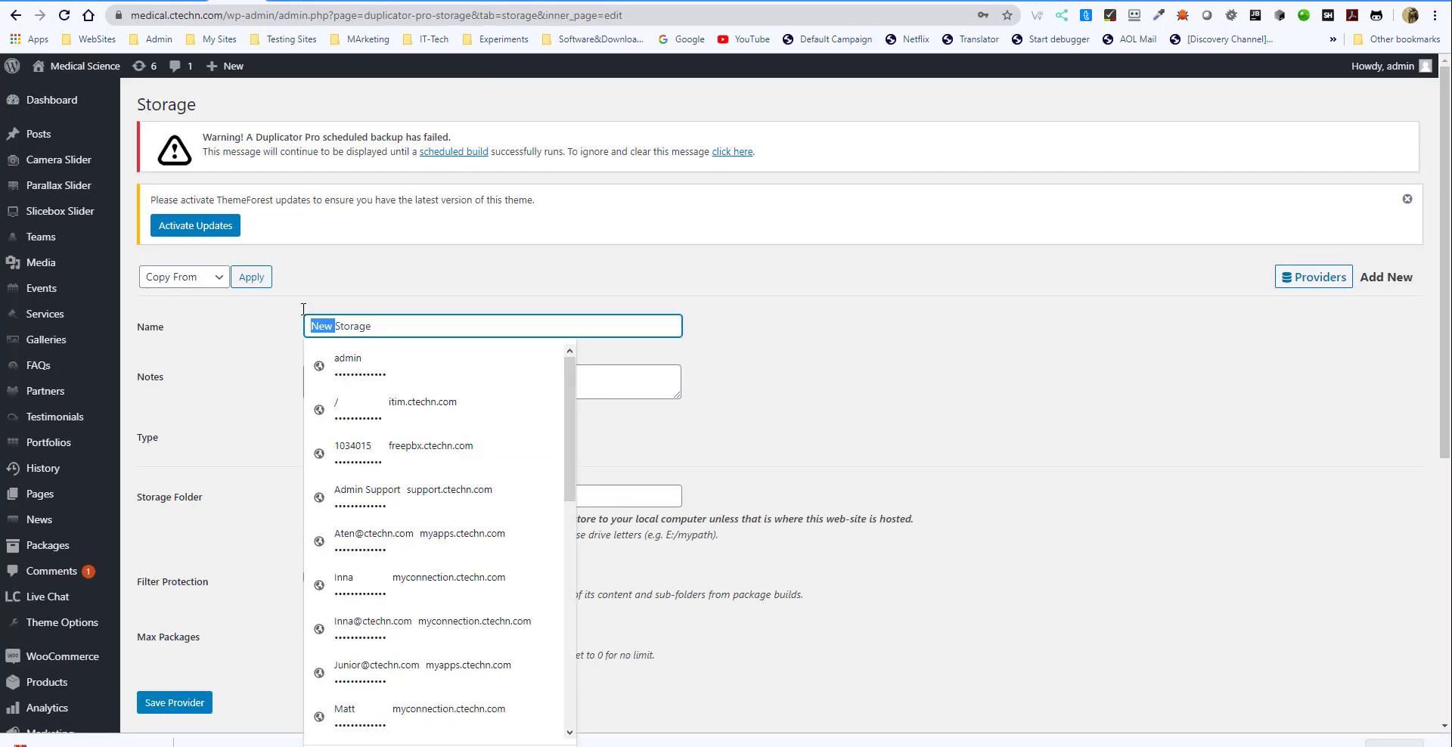
type("Corebvus")
key("BackSpace")
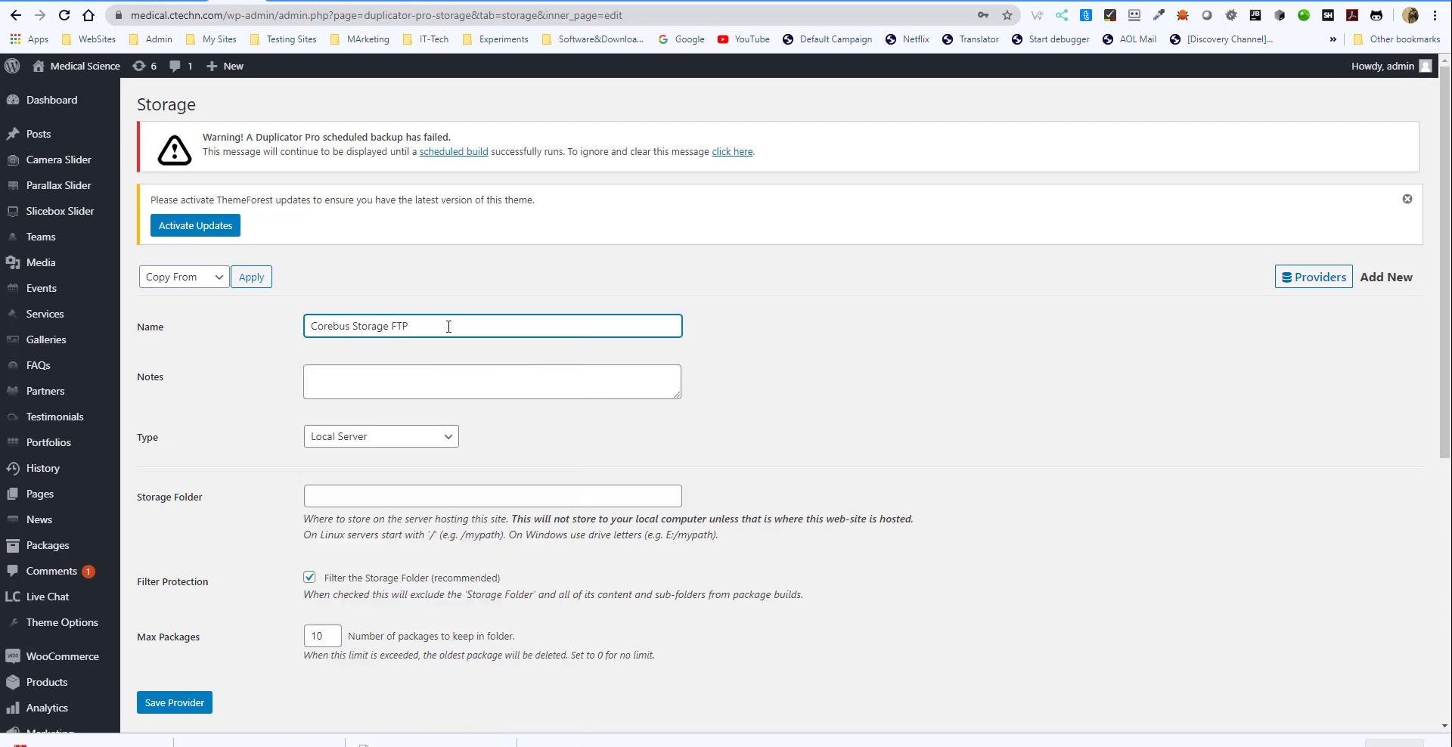
left_click(427, 437)
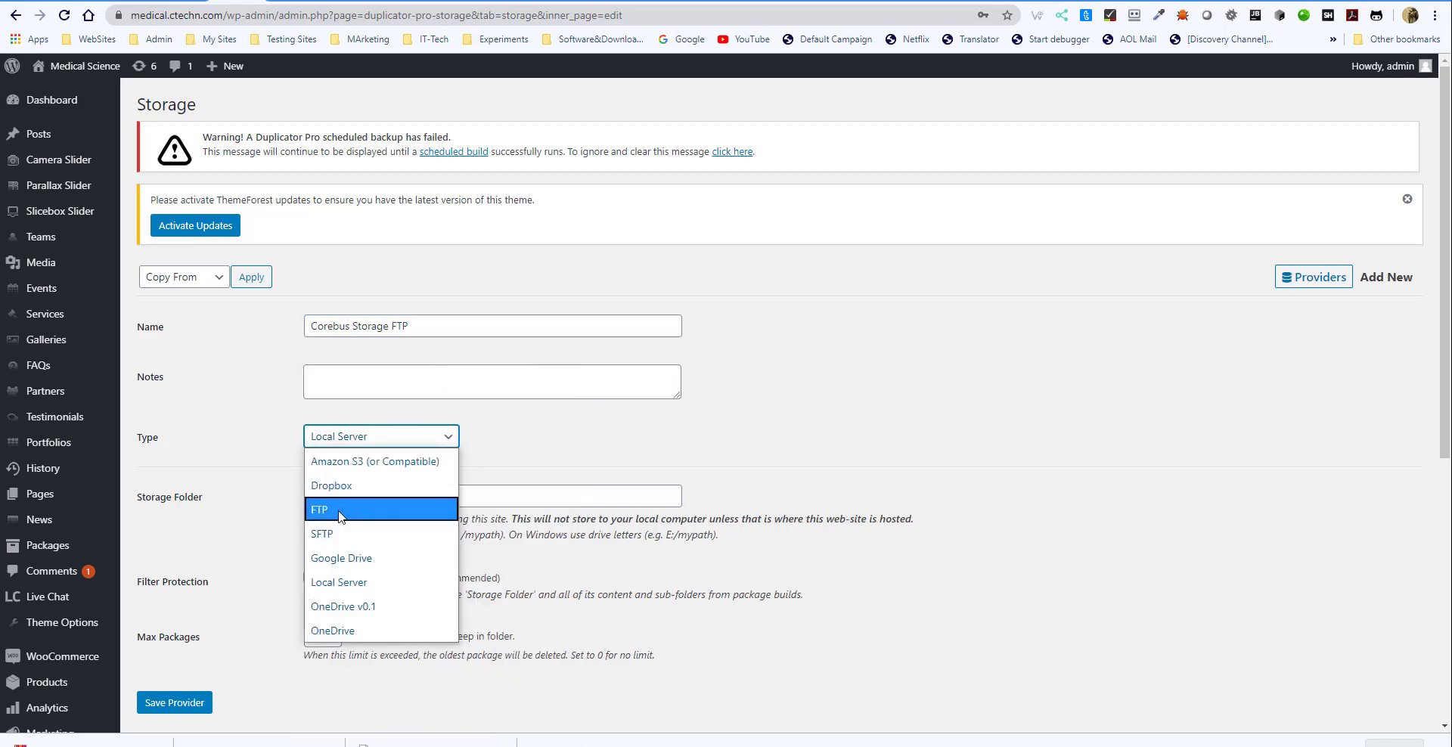
left_click(338, 534)
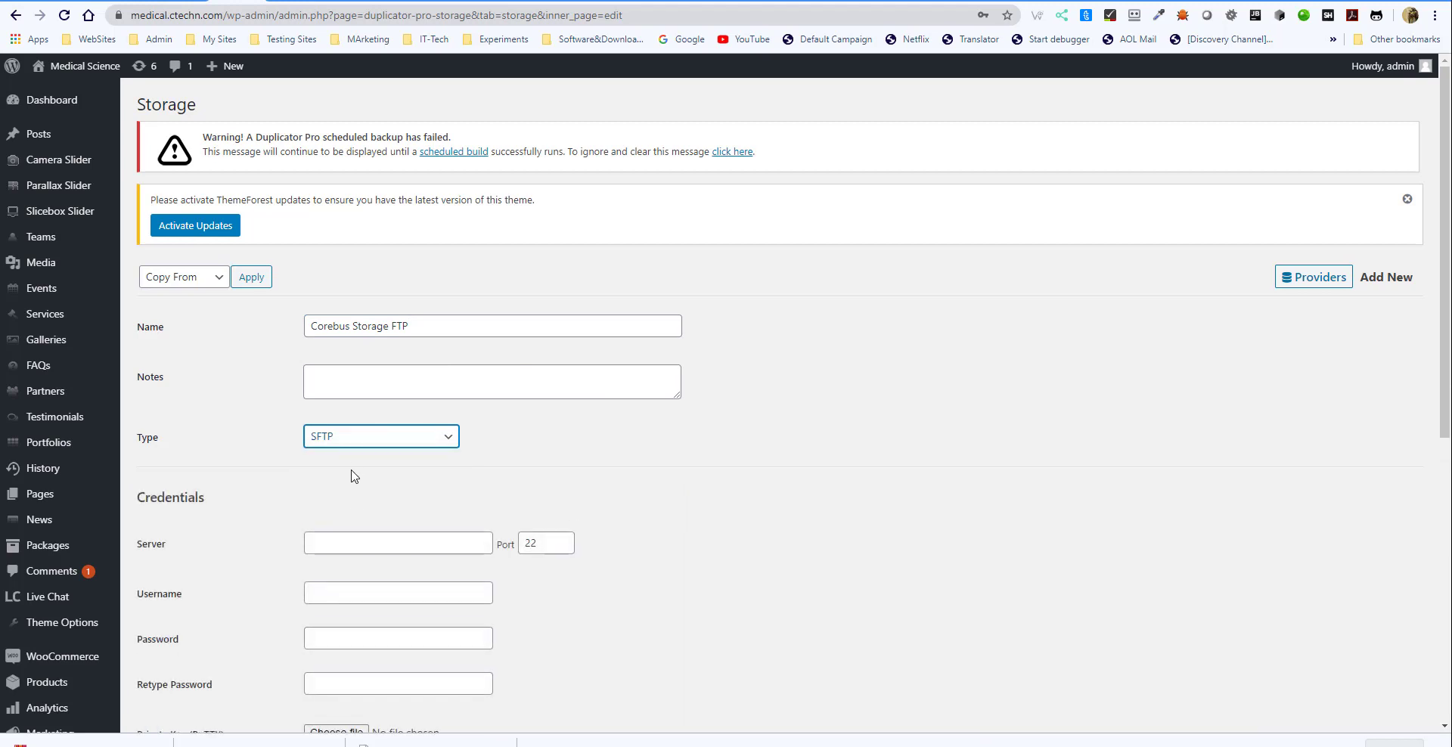
Step: Enter the SFTP credentials: server 192.168.1.61, the account username, and the account password in both password fields
scroll(408, 534, "down", 3)
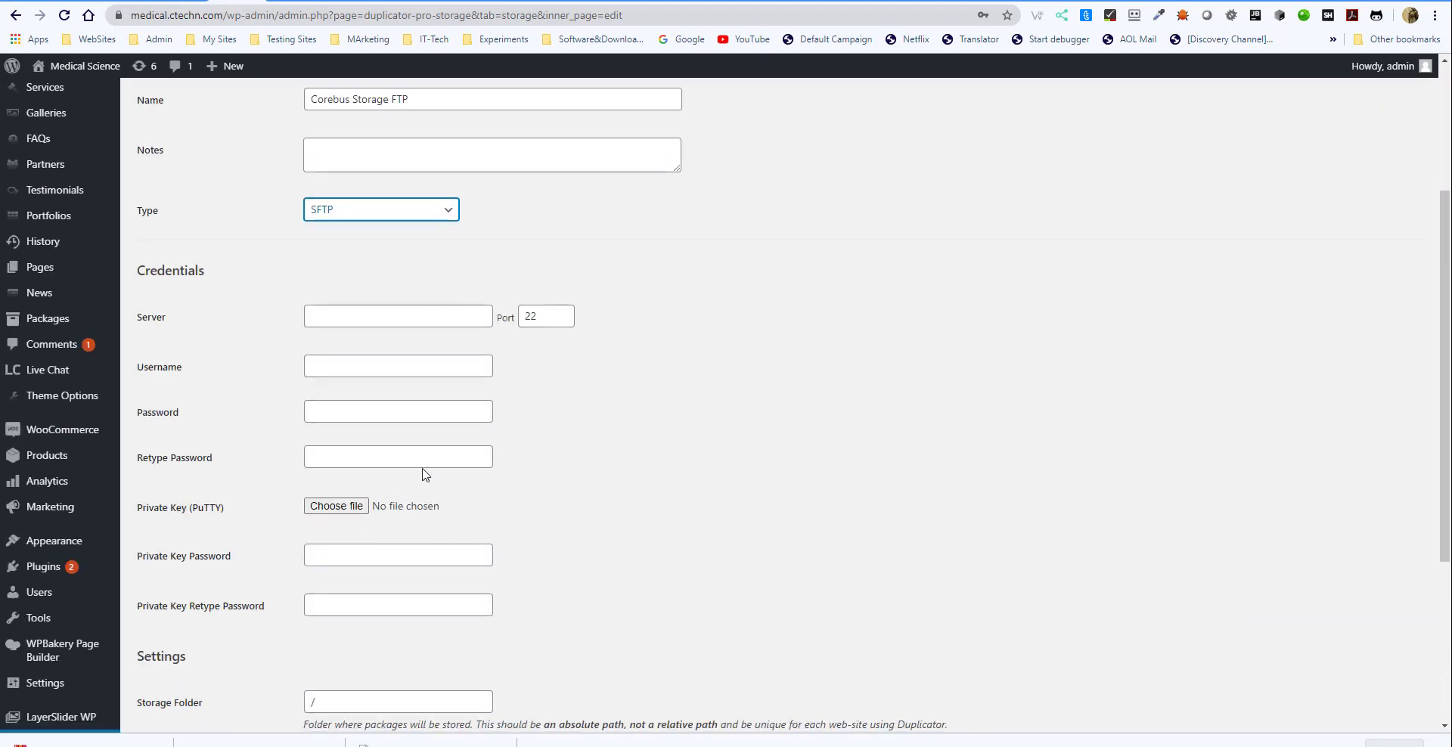
left_click(364, 318)
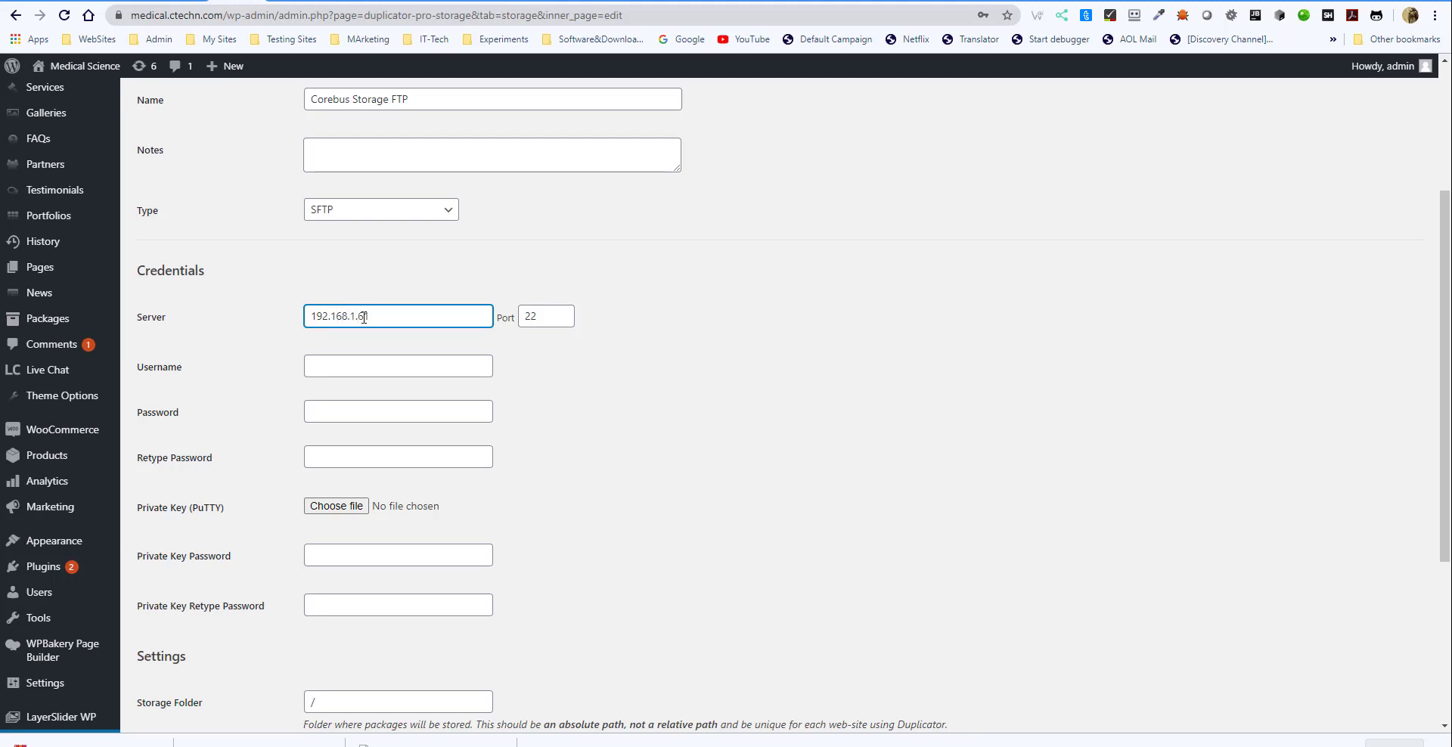
left_click(373, 375)
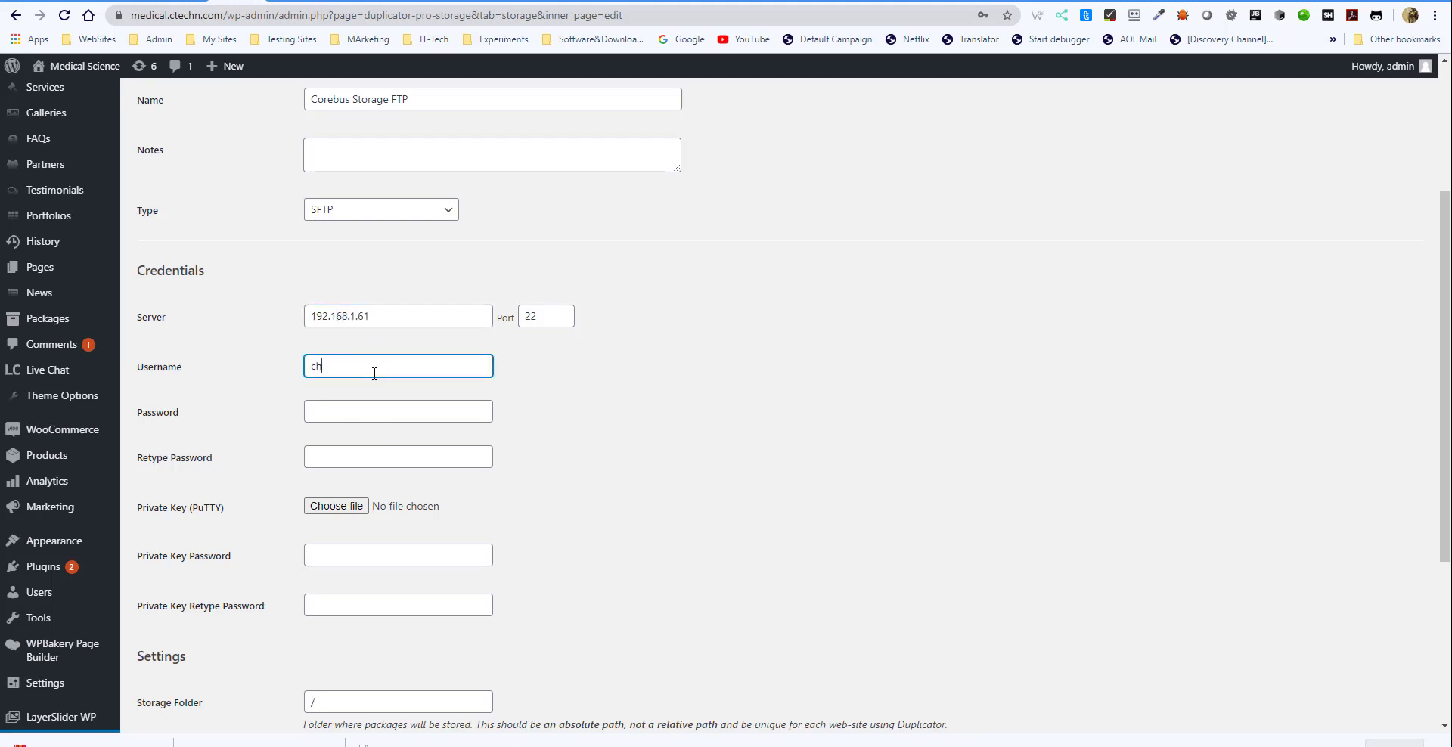
left_click(415, 413)
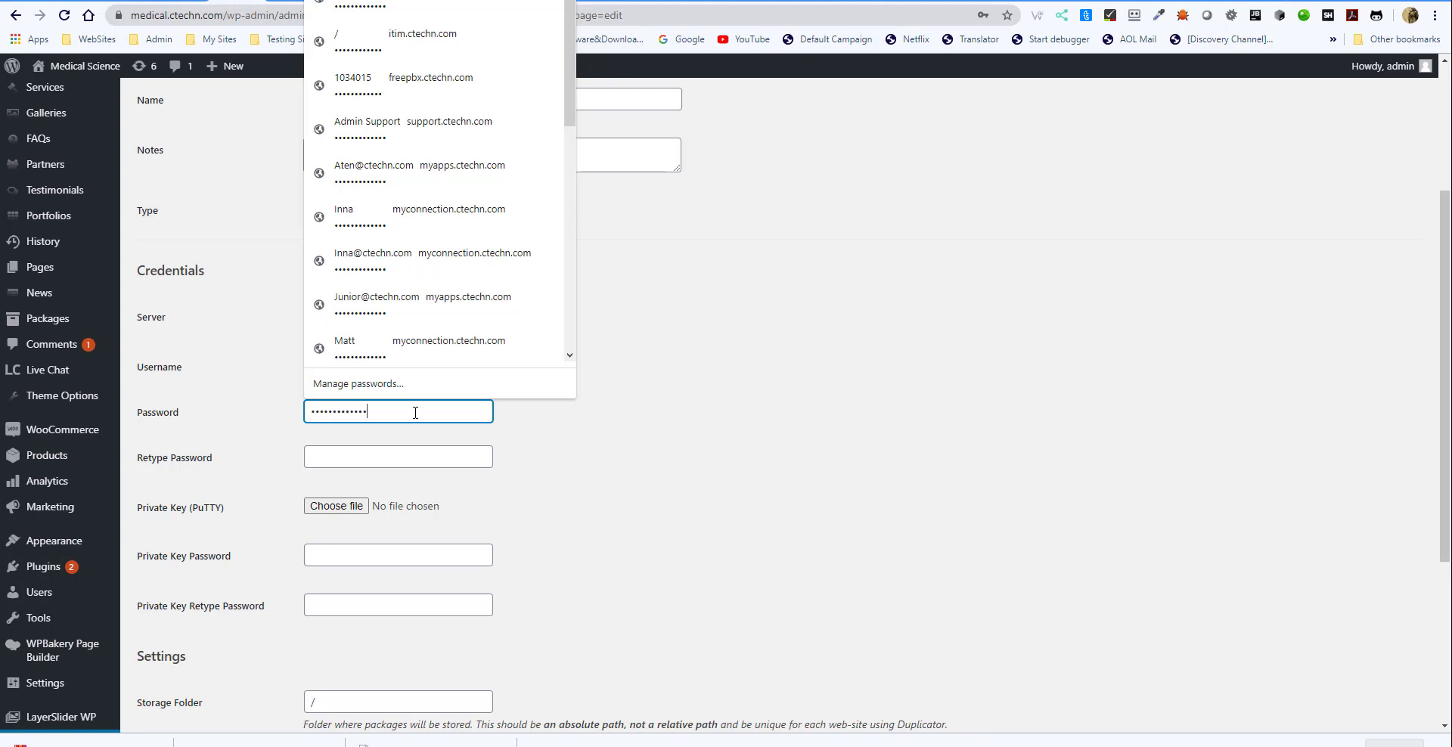
left_click(412, 463)
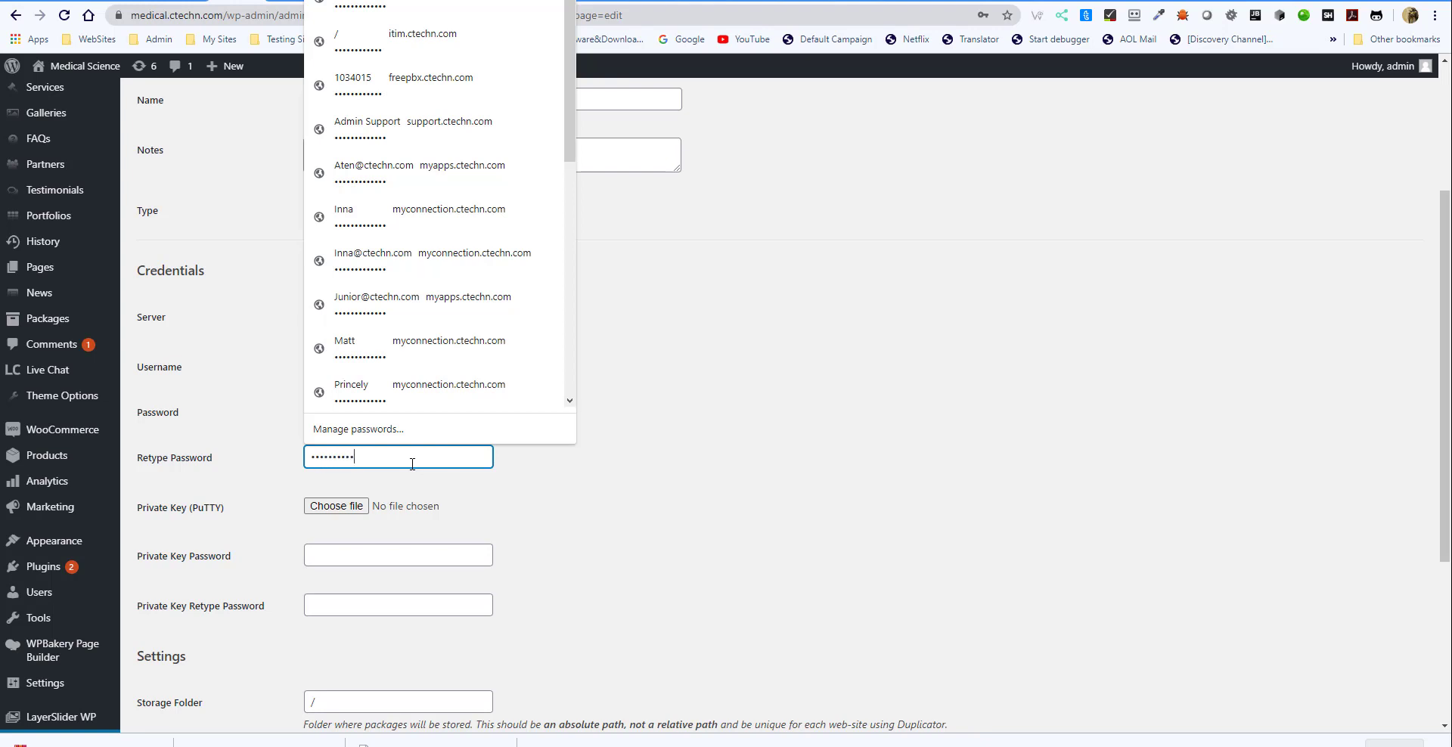
left_click(668, 529)
Step: Set the provider's storage folder to /Websites/medical.ctechn.com and its maximum number of packages to 3
scroll(454, 530, "down", 3)
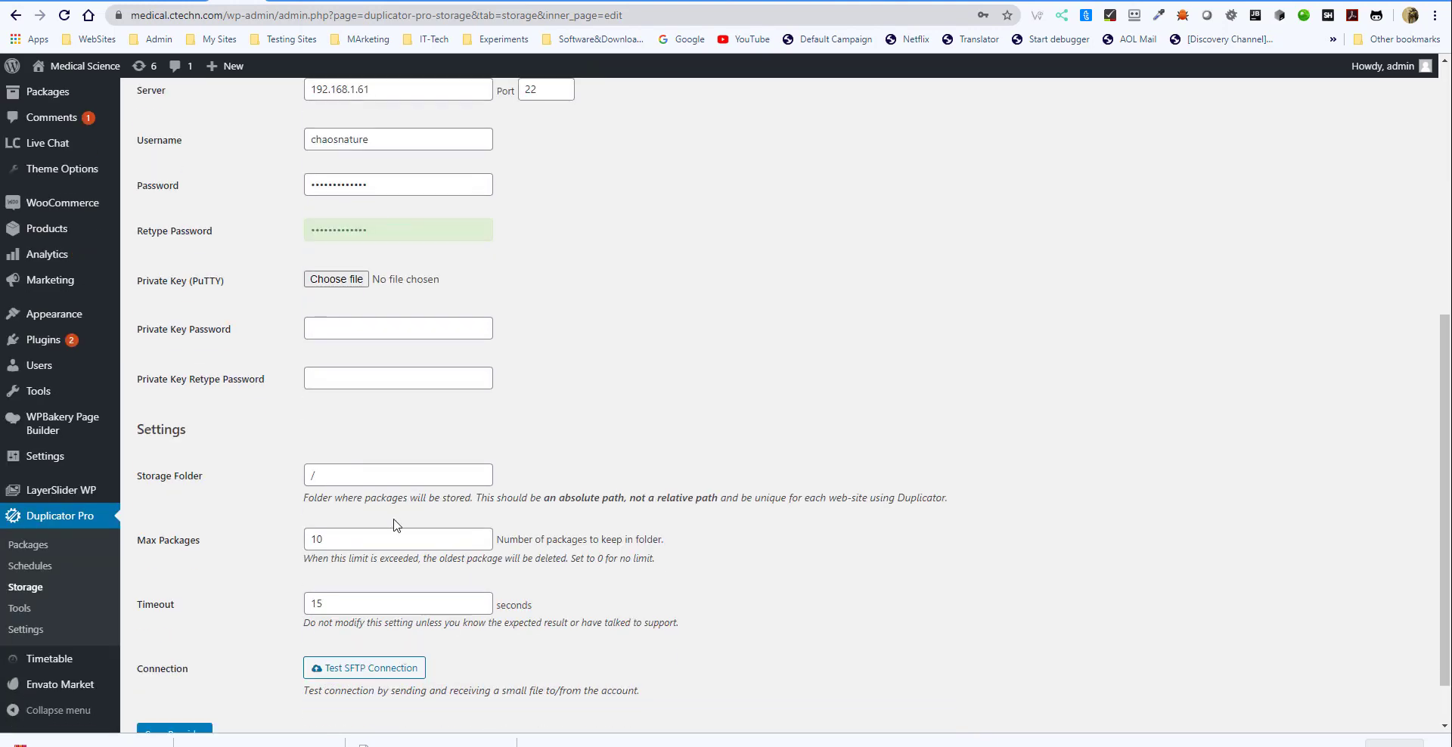
left_click(377, 476)
key("ctrl+v")
left_click(641, 455)
scroll(641, 455, "down", 1)
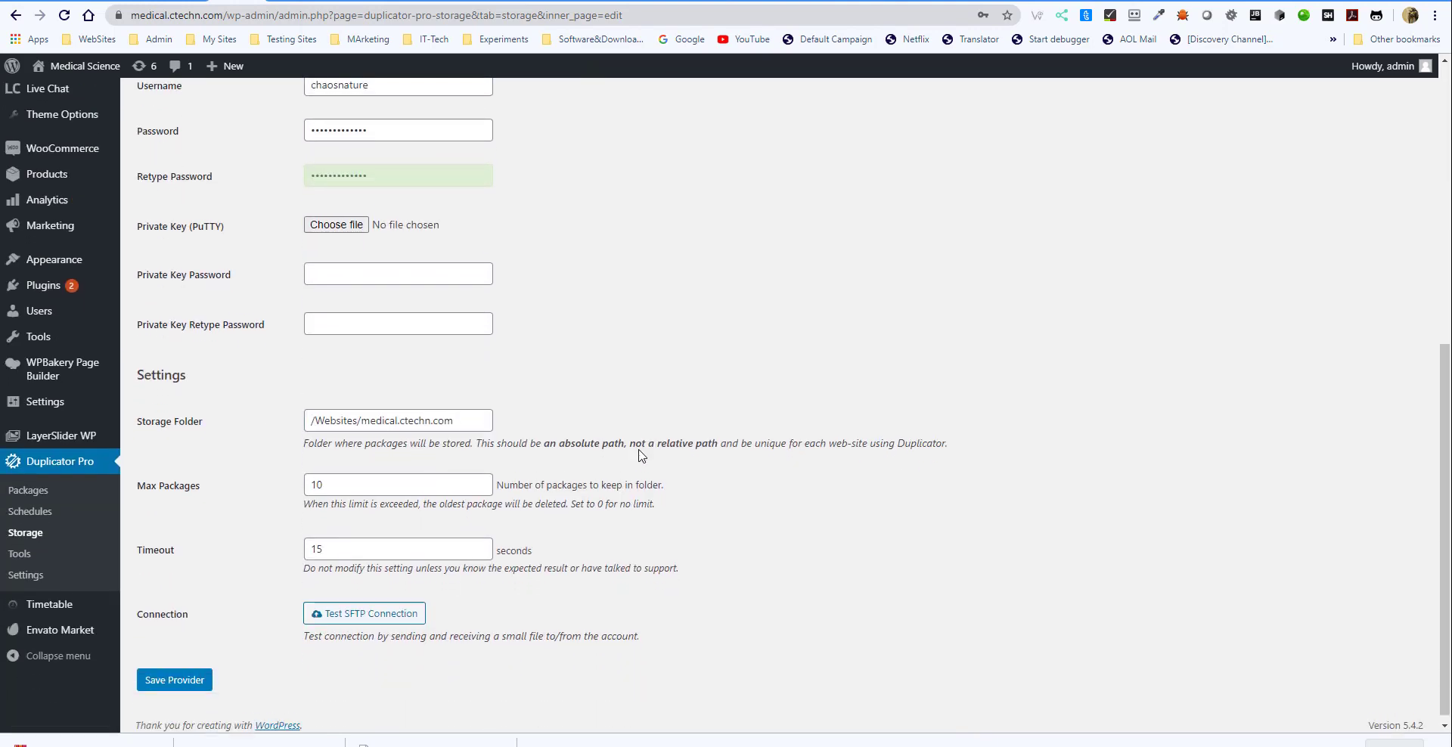
left_click_drag(324, 480, 271, 481)
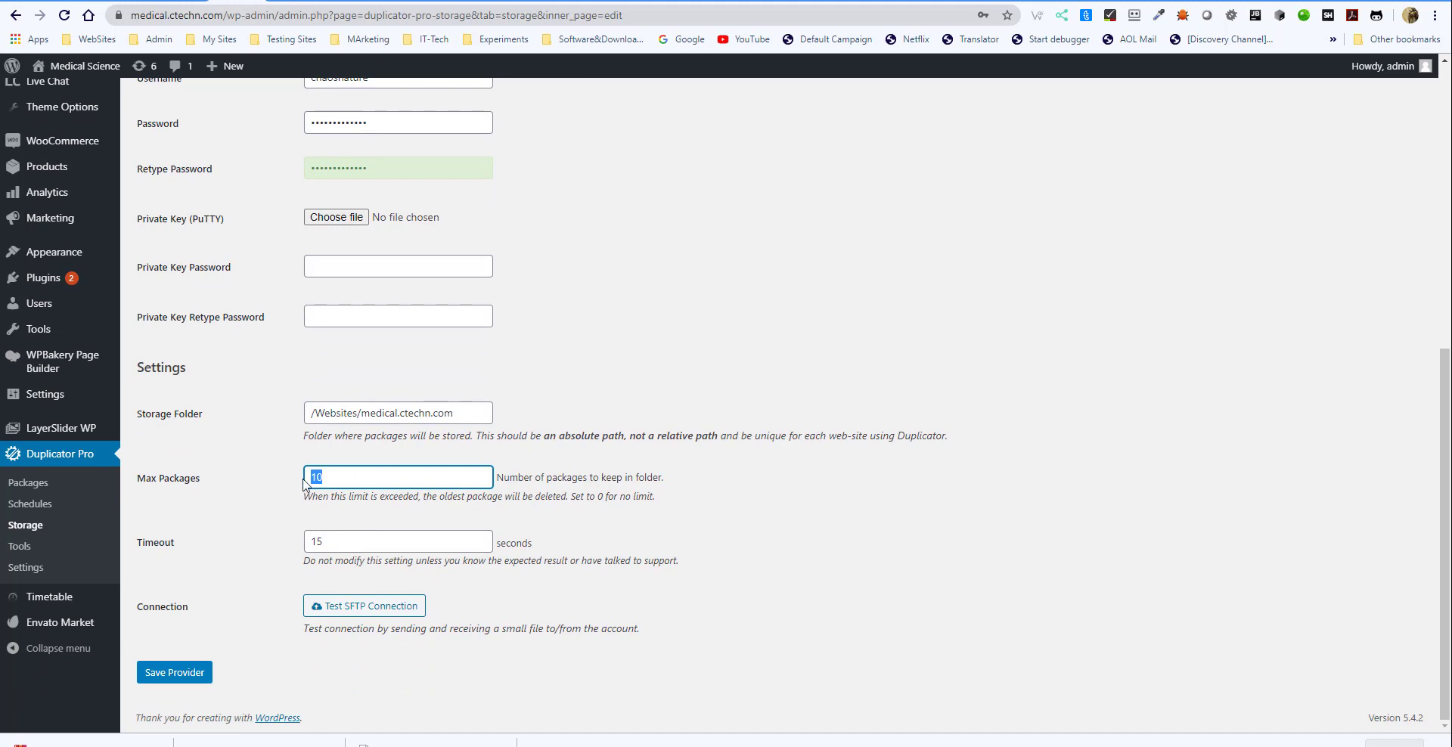
type("3")
Step: Test the provider's SFTP connection and save the provider
left_click(398, 607)
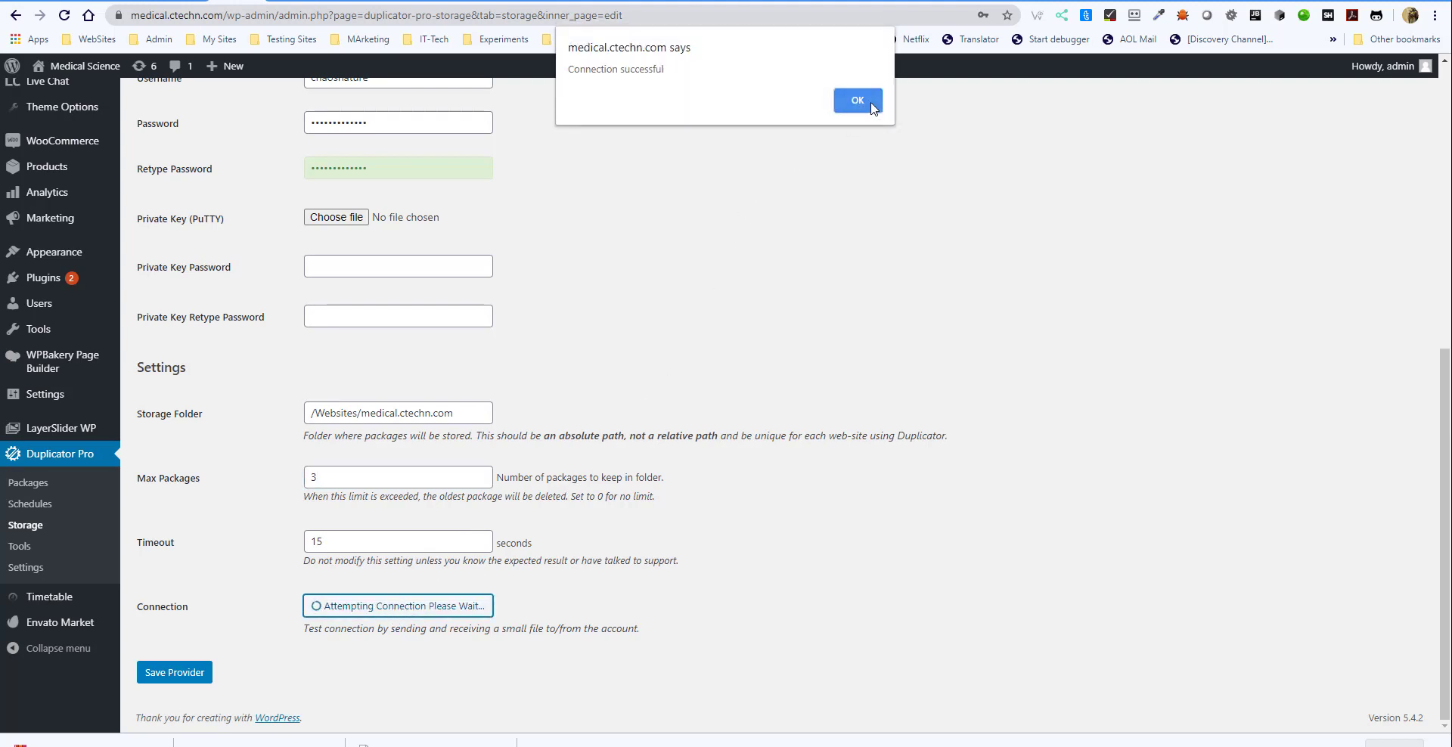
left_click(862, 100)
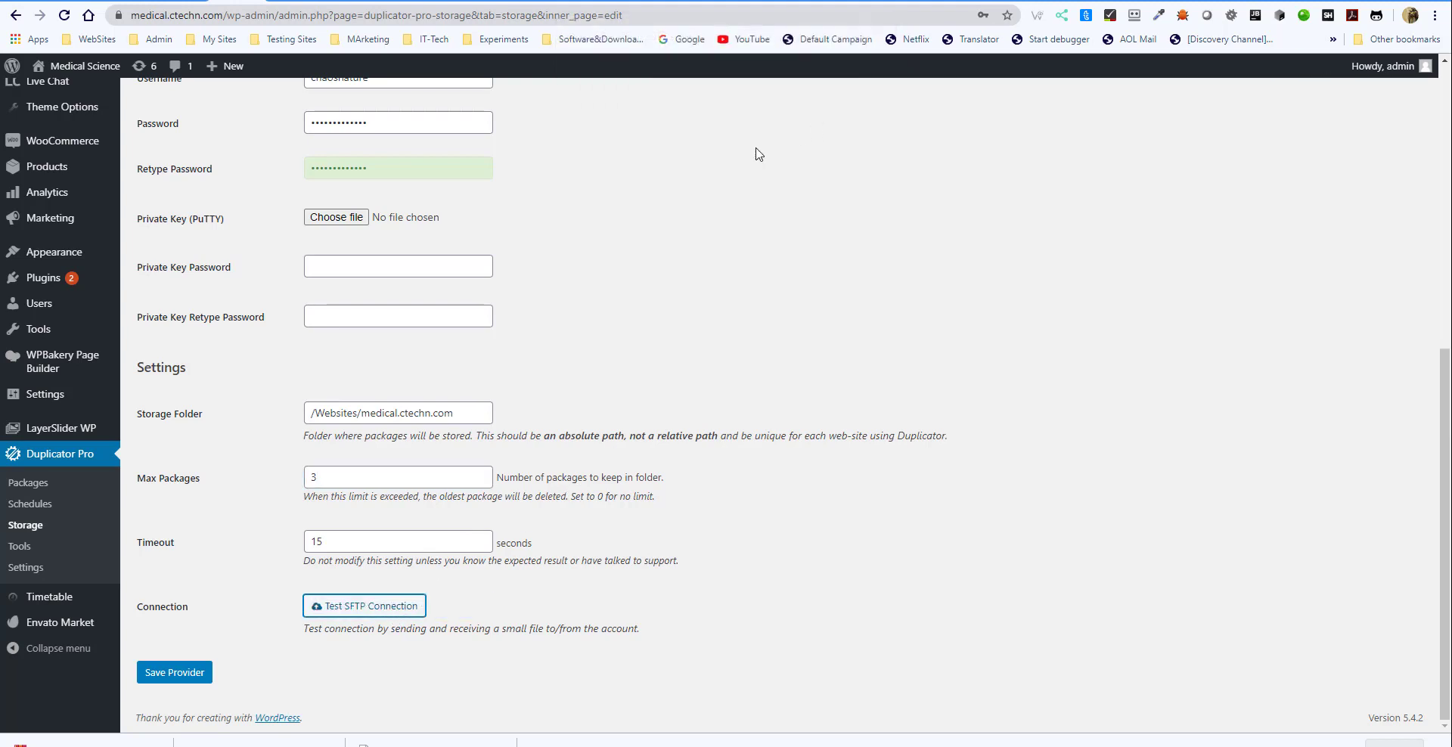
left_click(186, 681)
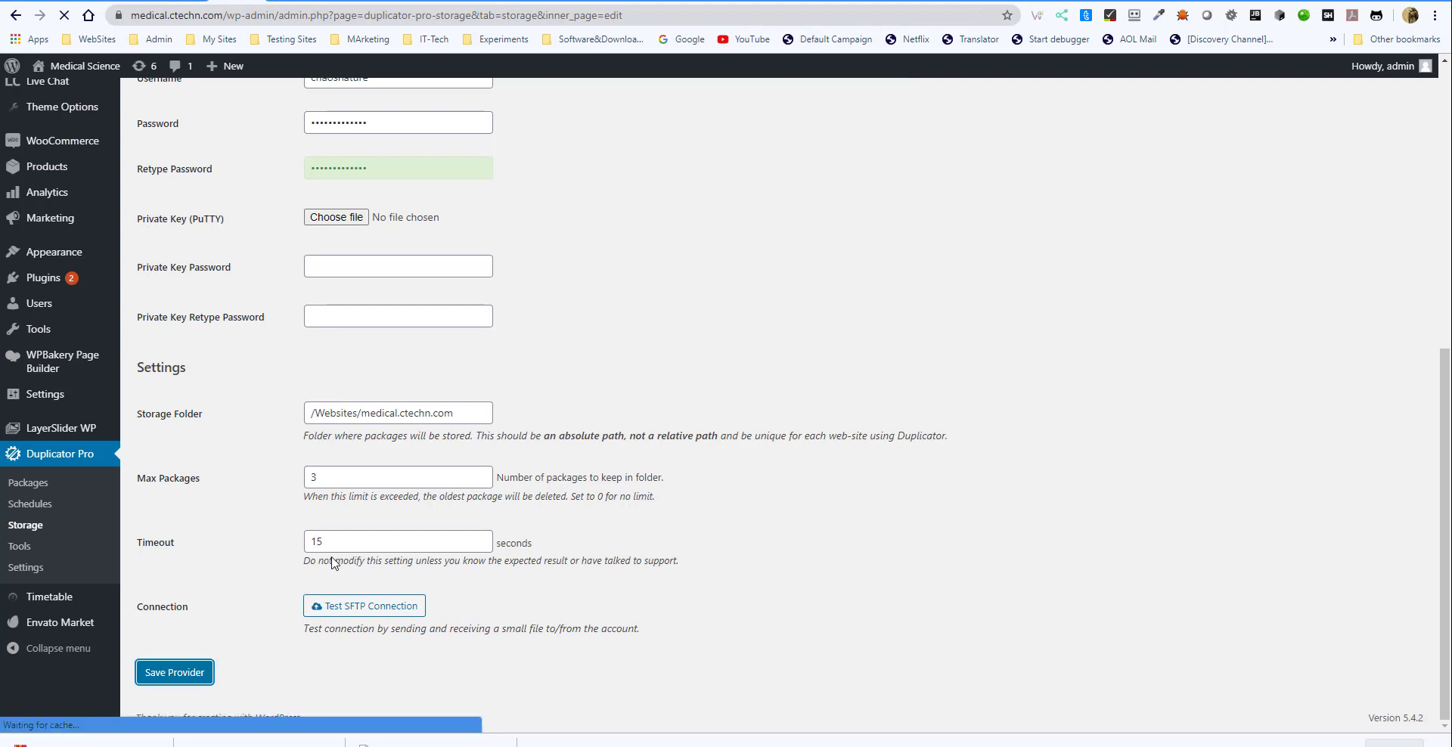
Step: Add a new Duplicator Pro backup schedule and name it "New Schedule 2"
scroll(227, 509, "down", 2)
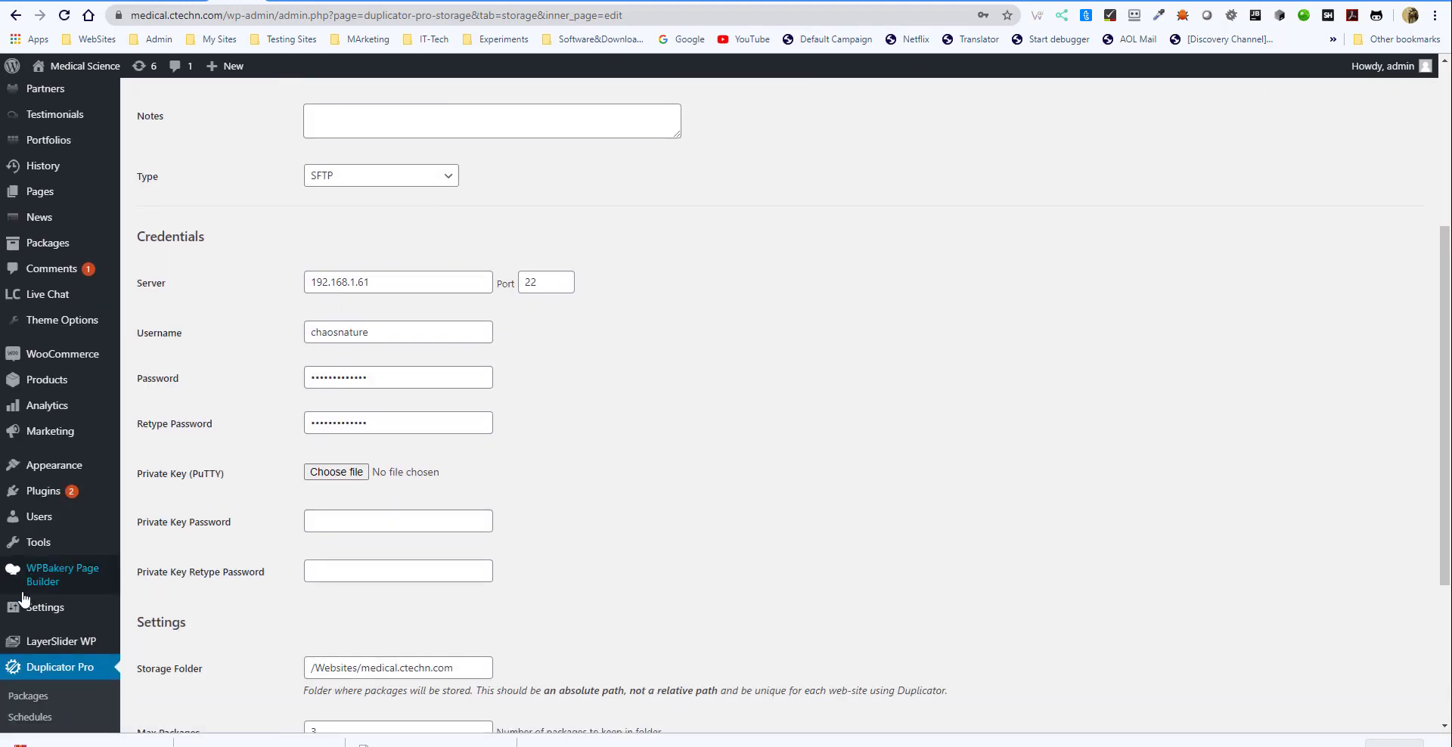
scroll(23, 599, "down", 3)
left_click(28, 569)
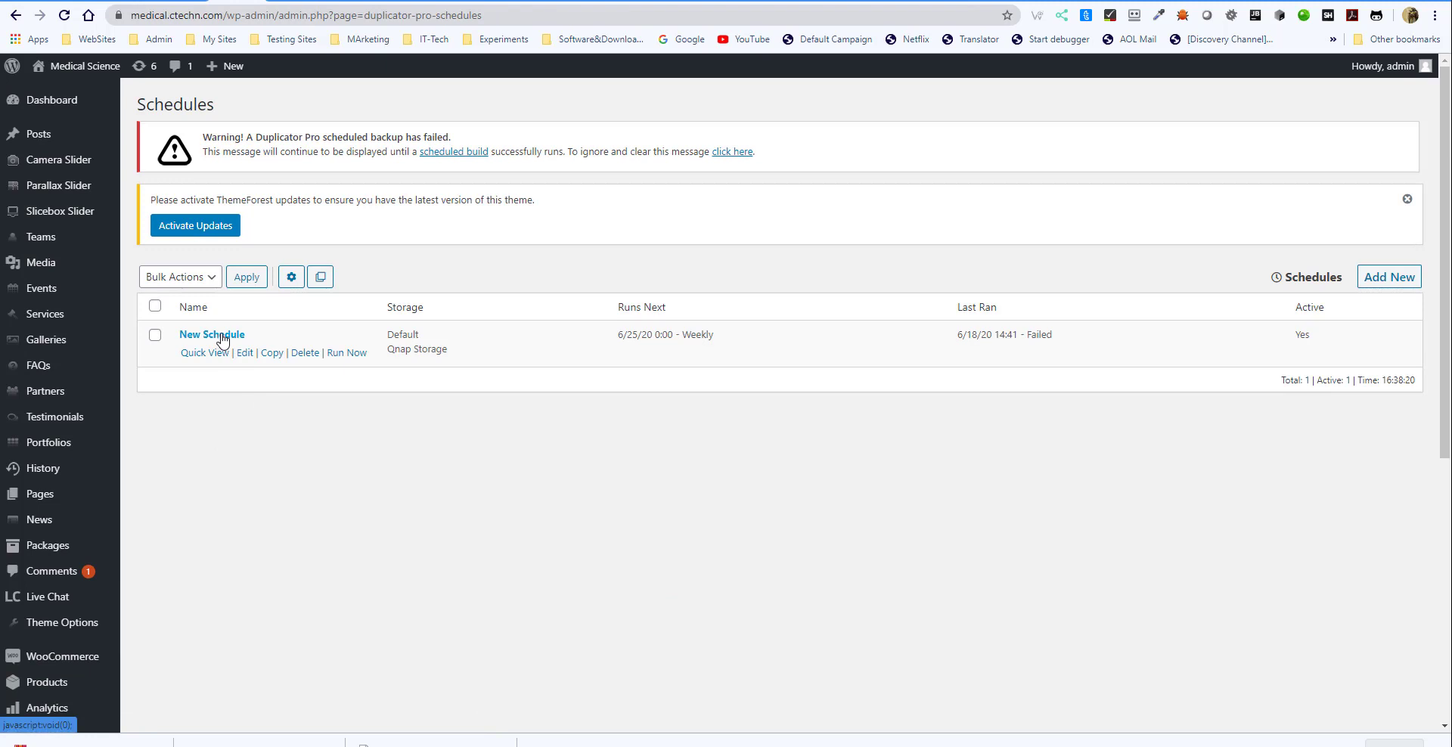
left_click(1380, 286)
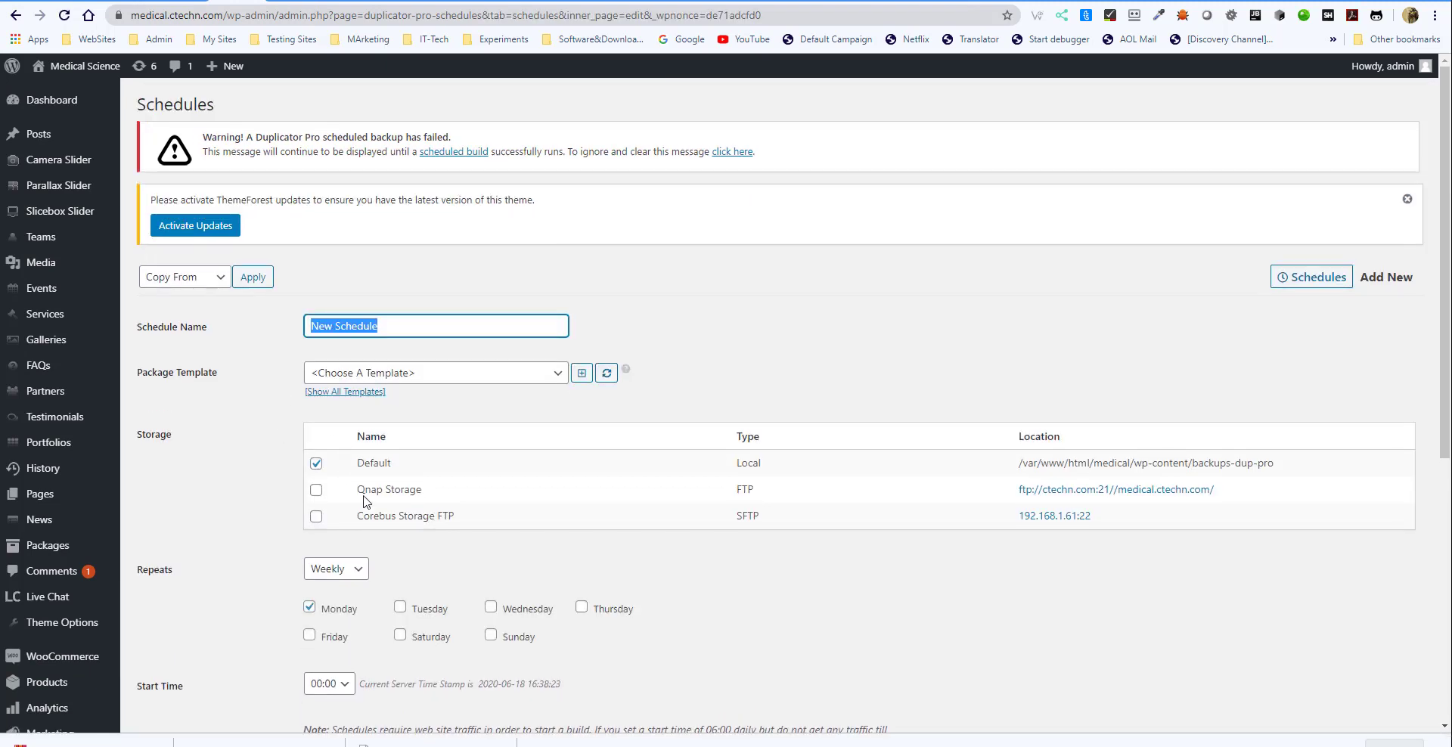
left_click(337, 327)
type("2")
Step: Include Corebus Storage FTP as a storage location for the schedule and choose the Default package template
scroll(340, 419, "down", 2)
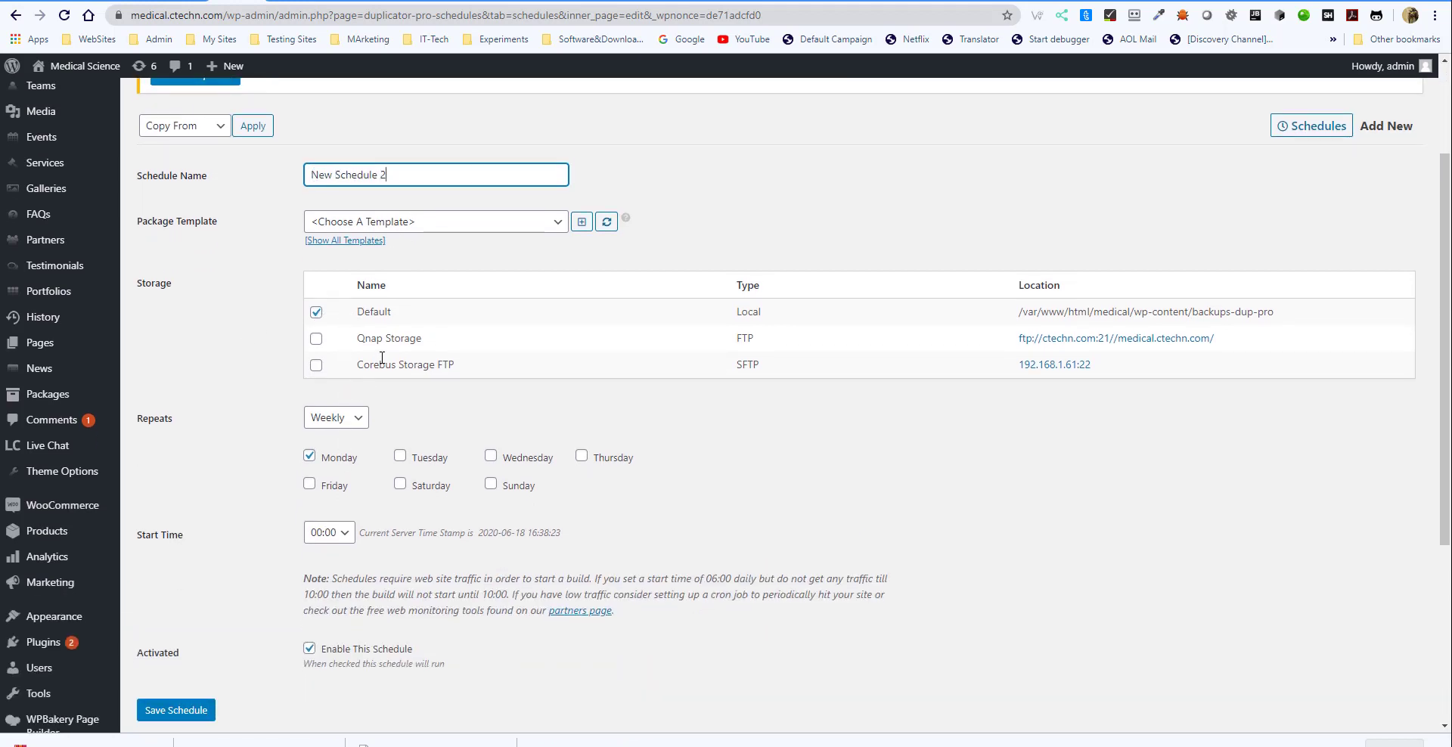
left_click(316, 367)
left_click_drag(371, 366, 499, 374)
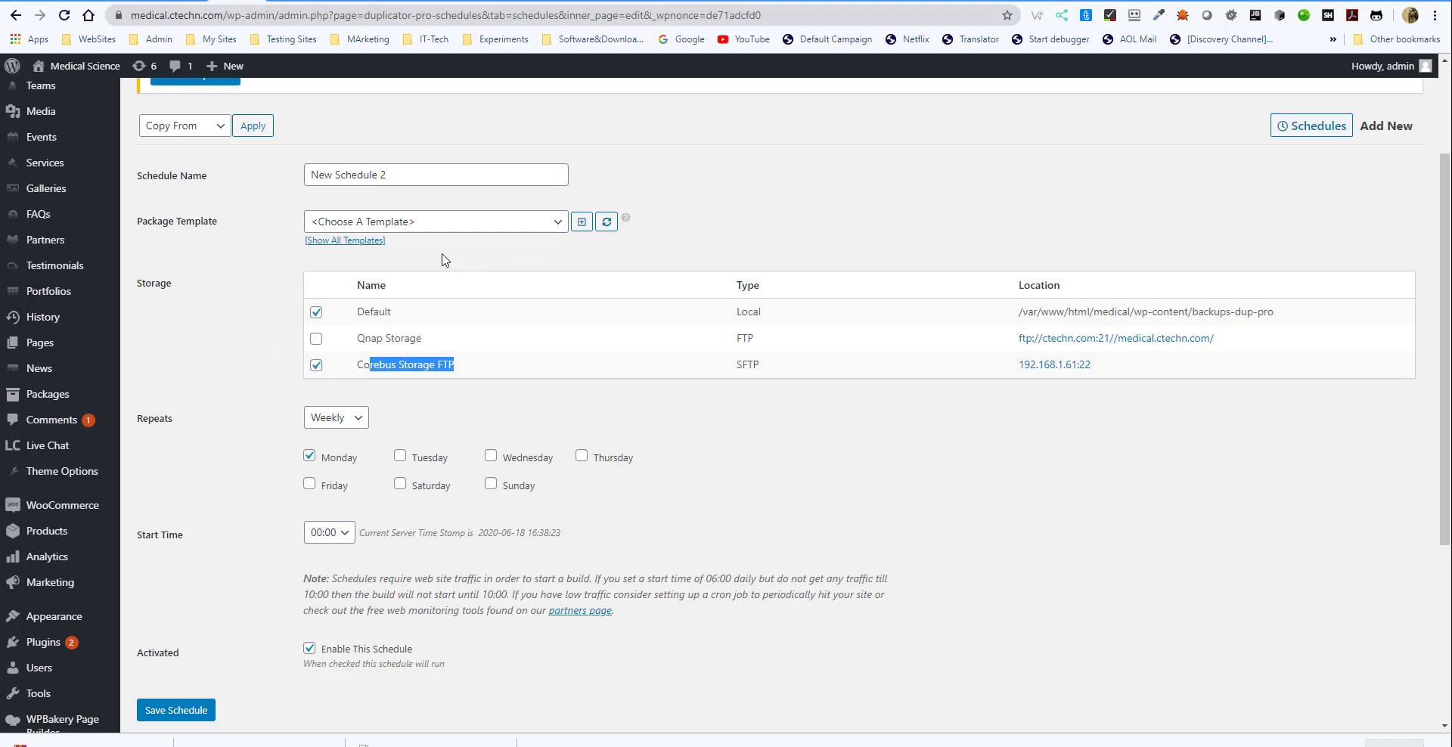
left_click(466, 225)
left_click(330, 264)
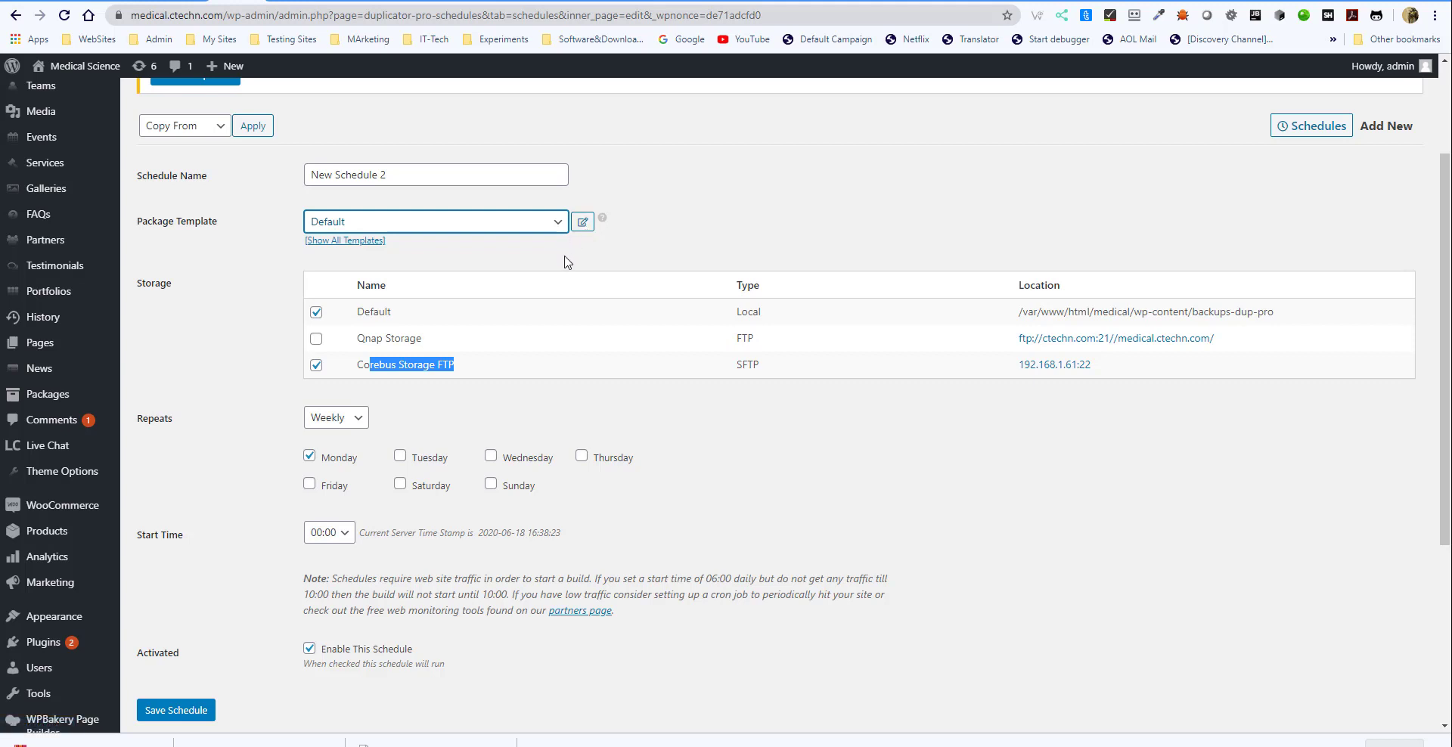
Step: Set the weekly schedule to repeat on Monday and Thursday, keep it enabled, and save it
scroll(371, 416, "down", 1)
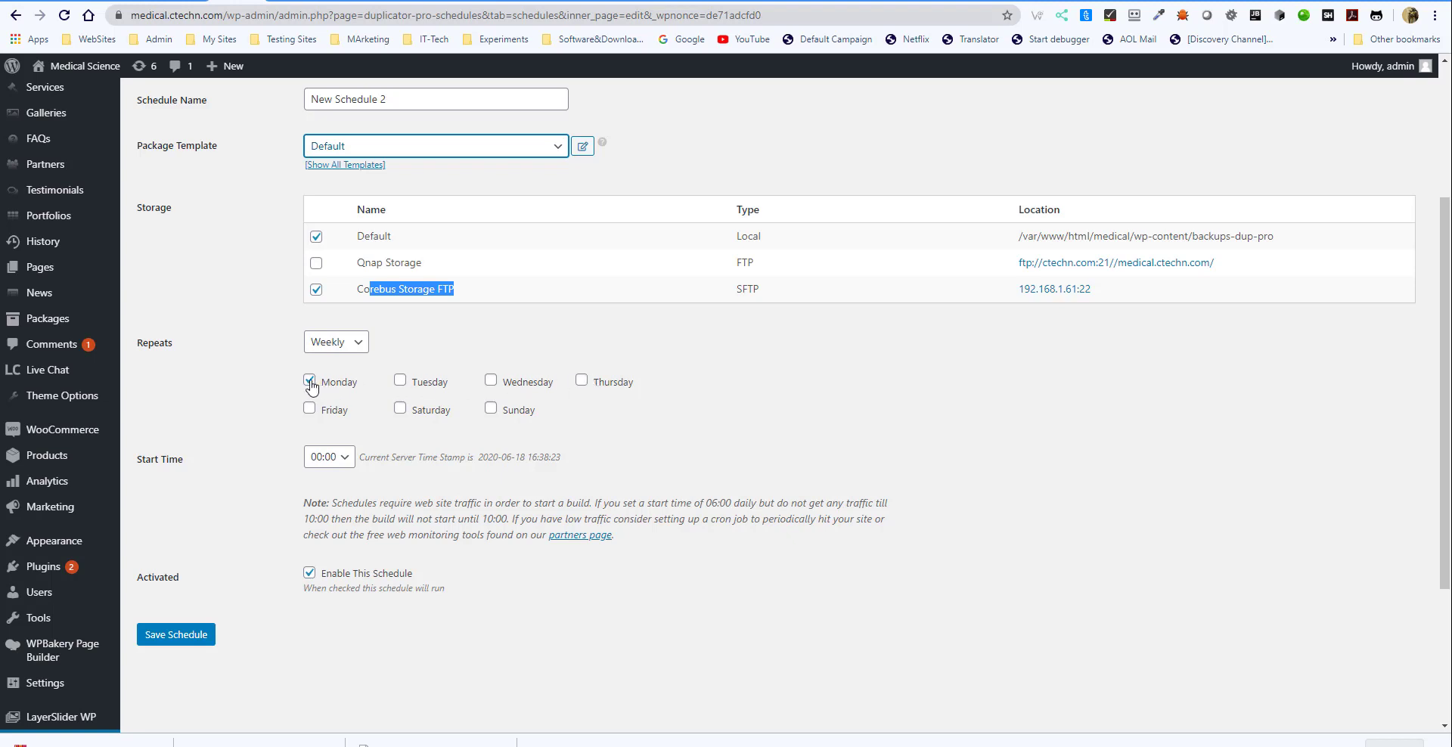
left_click(582, 380)
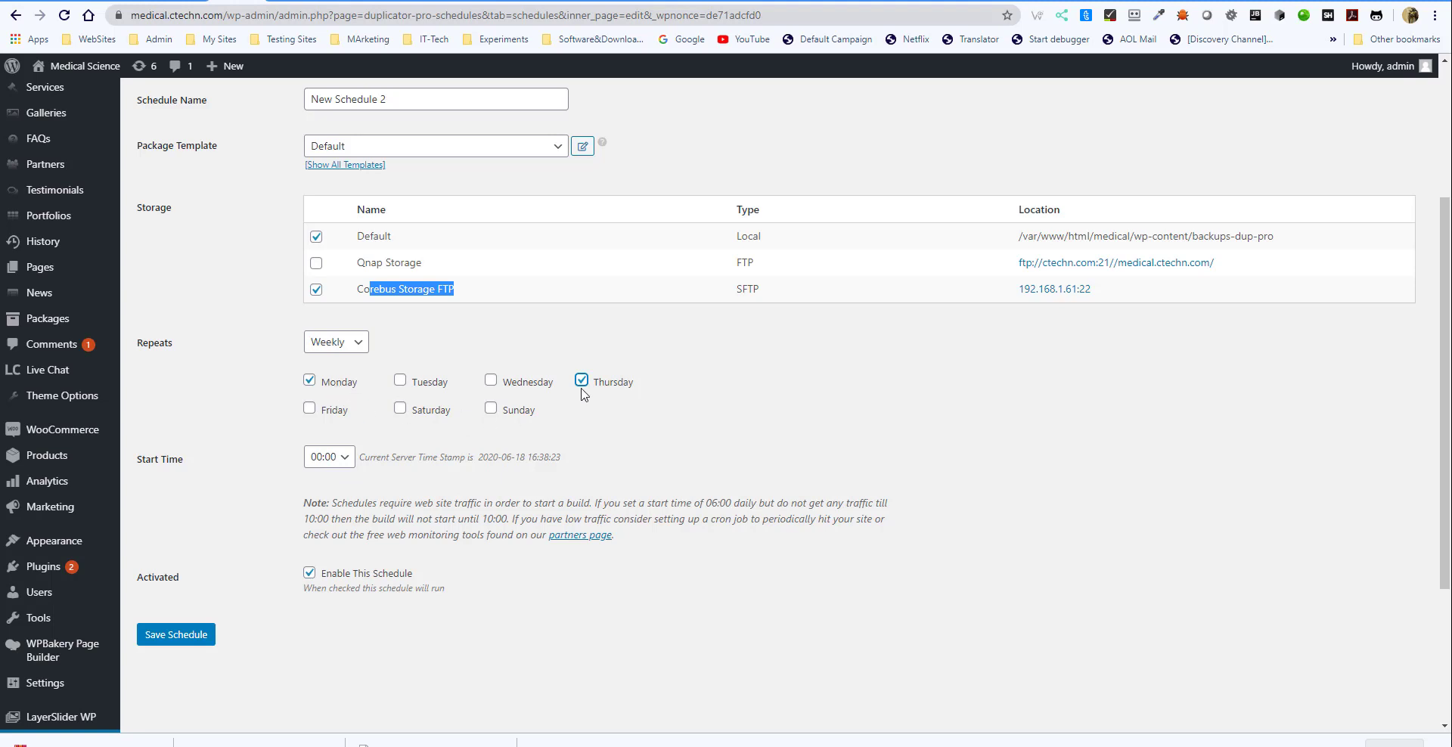
left_click(309, 575)
left_click(310, 575)
scroll(318, 568, "up", 3)
scroll(401, 592, "down", 5)
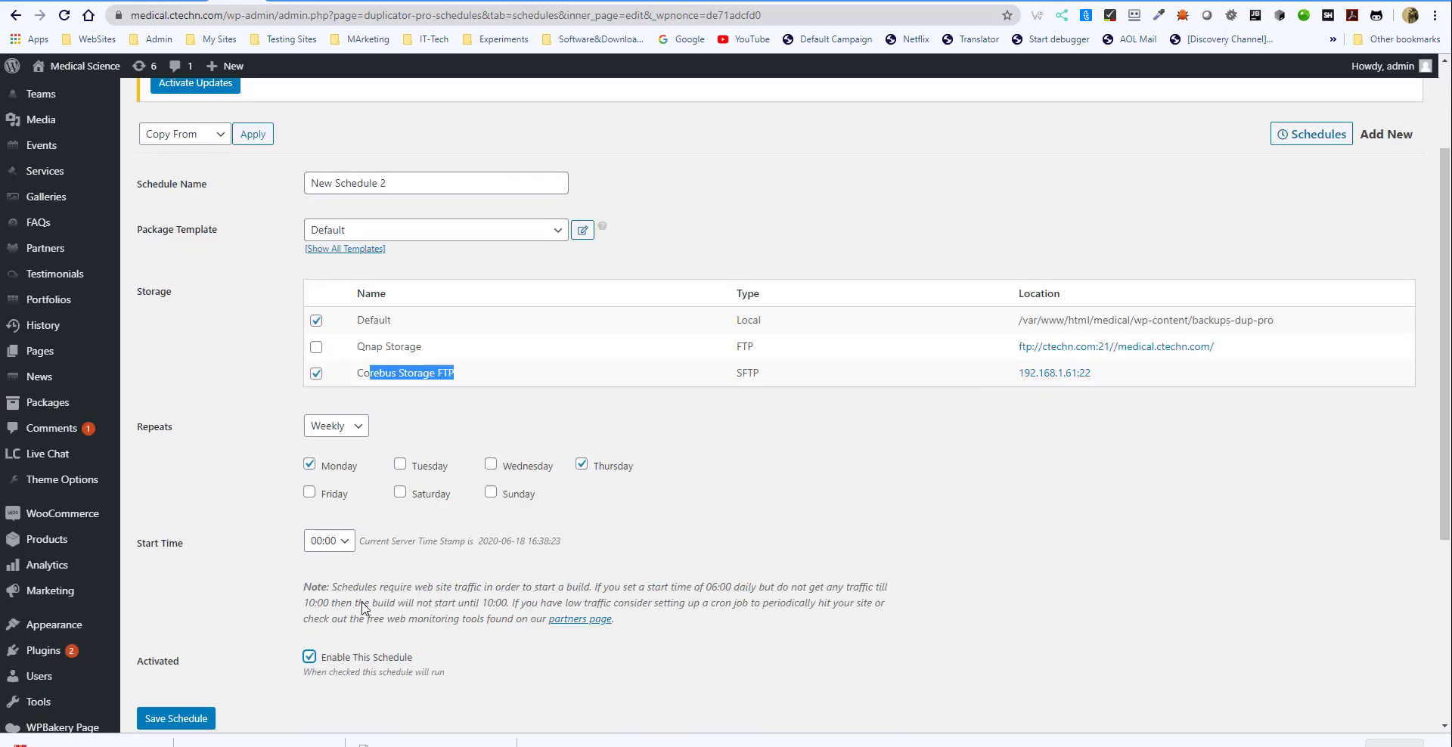
left_click(206, 490)
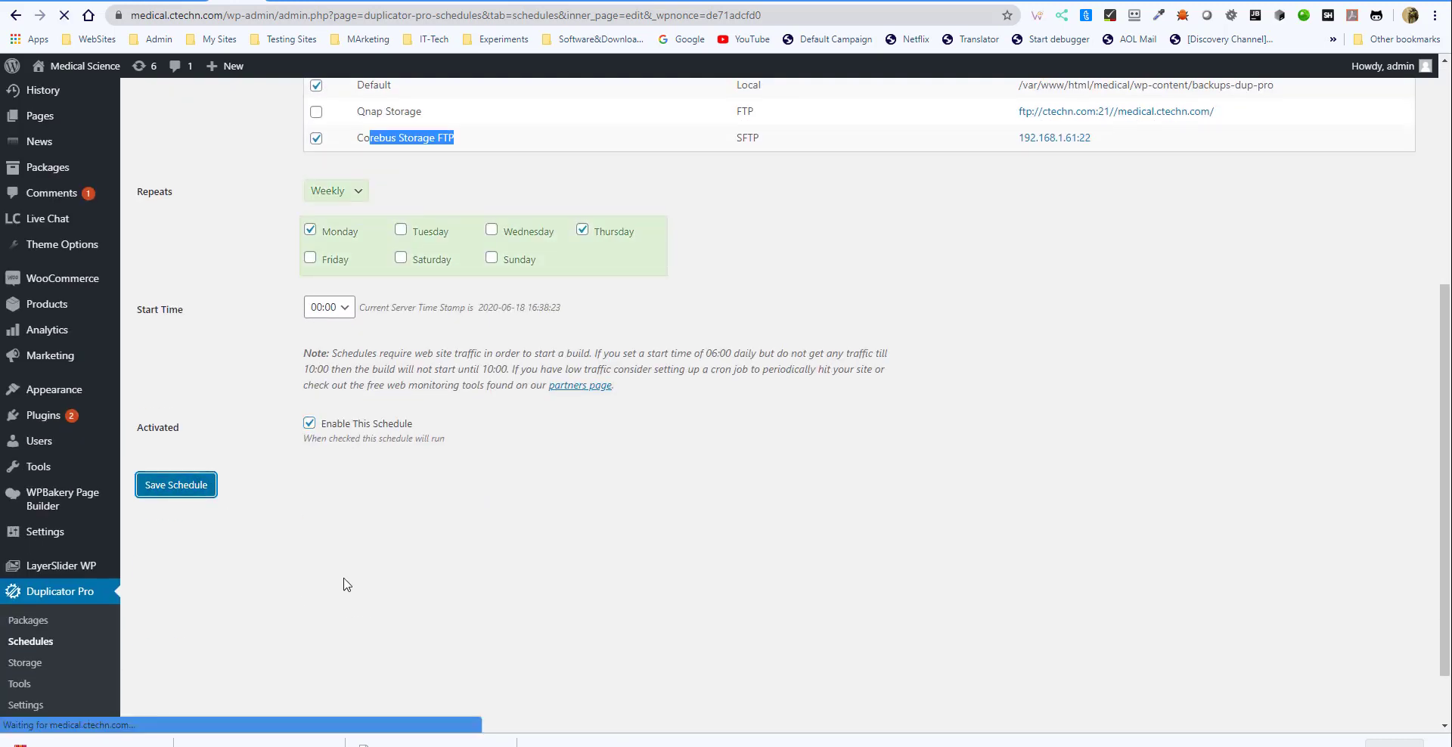
Step: Open the Tests section of the Duplicator Pro diagnostics tools
scroll(356, 643, "down", 4)
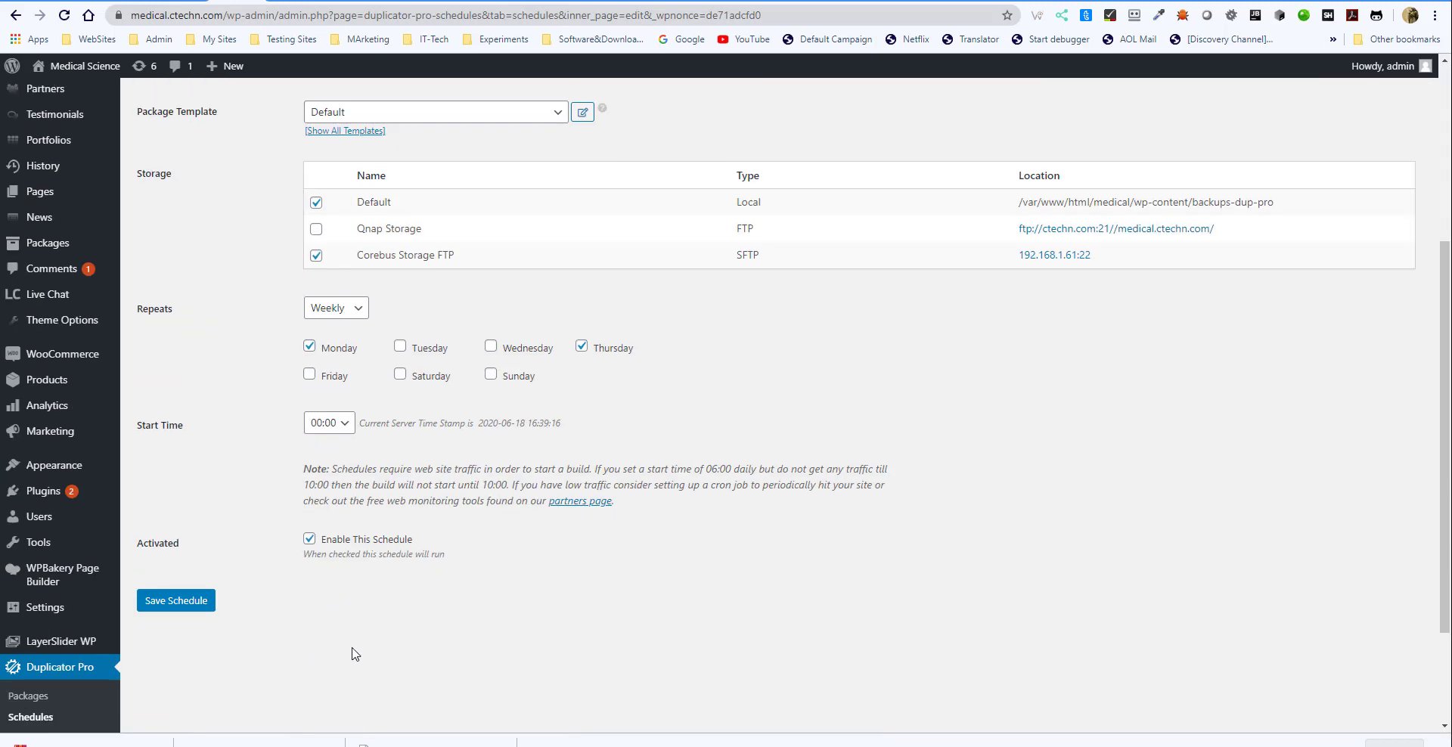
scroll(101, 680, "down", 2)
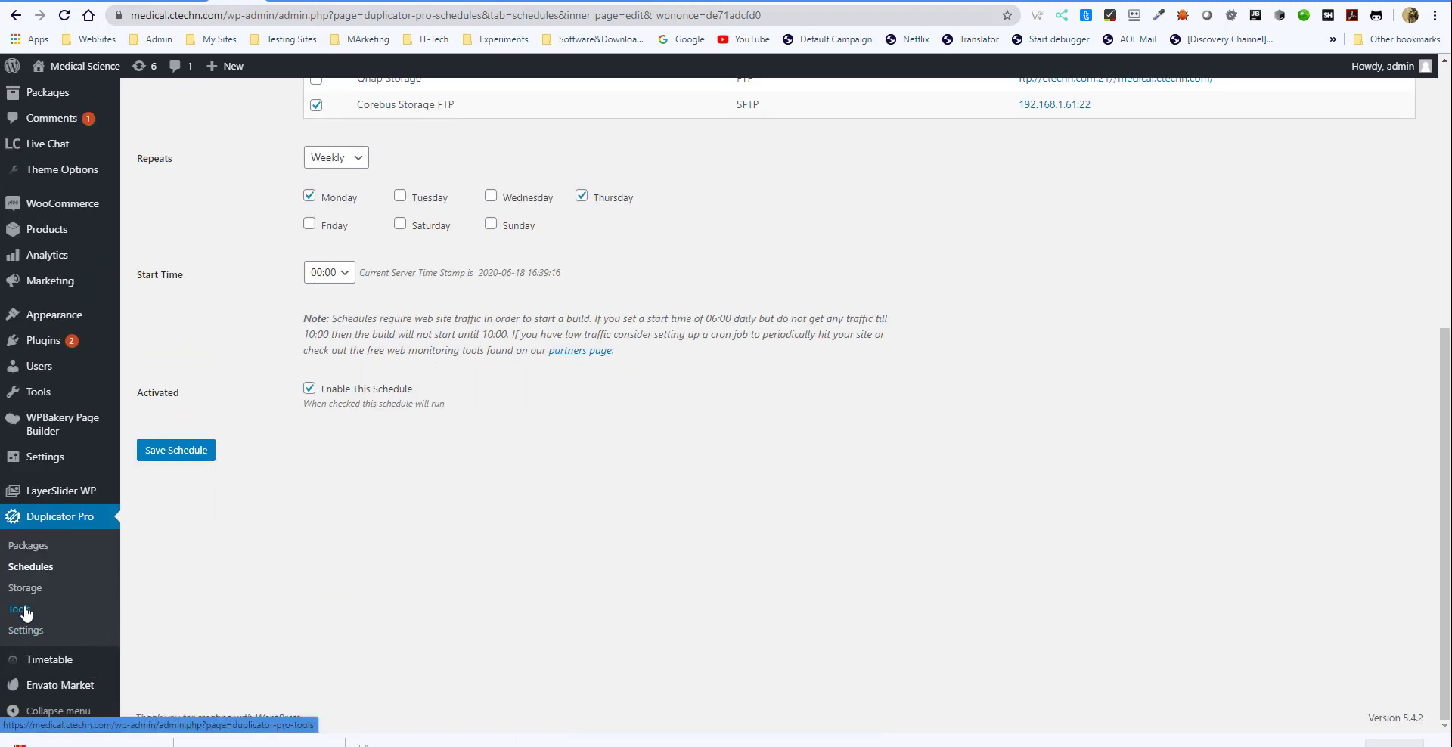
left_click(25, 613)
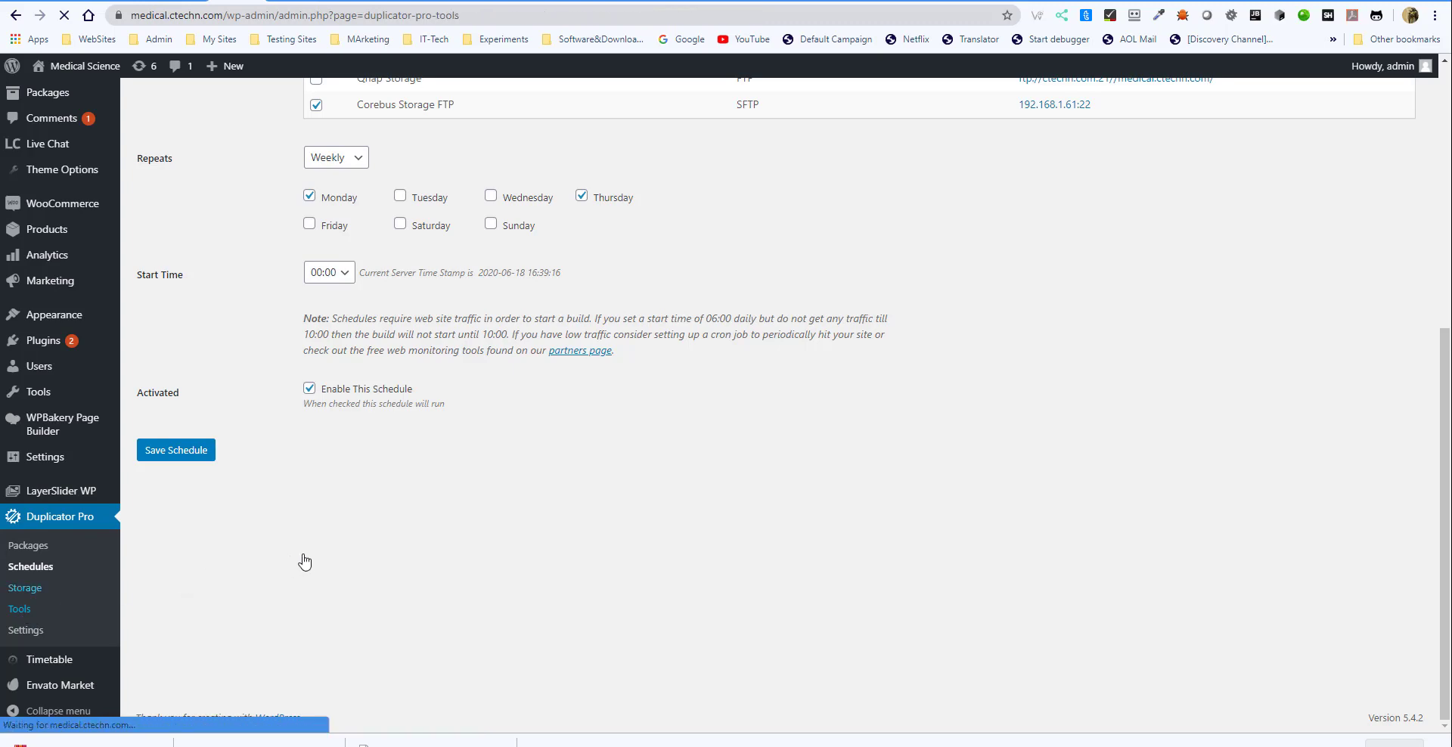
scroll(275, 547, "down", 5)
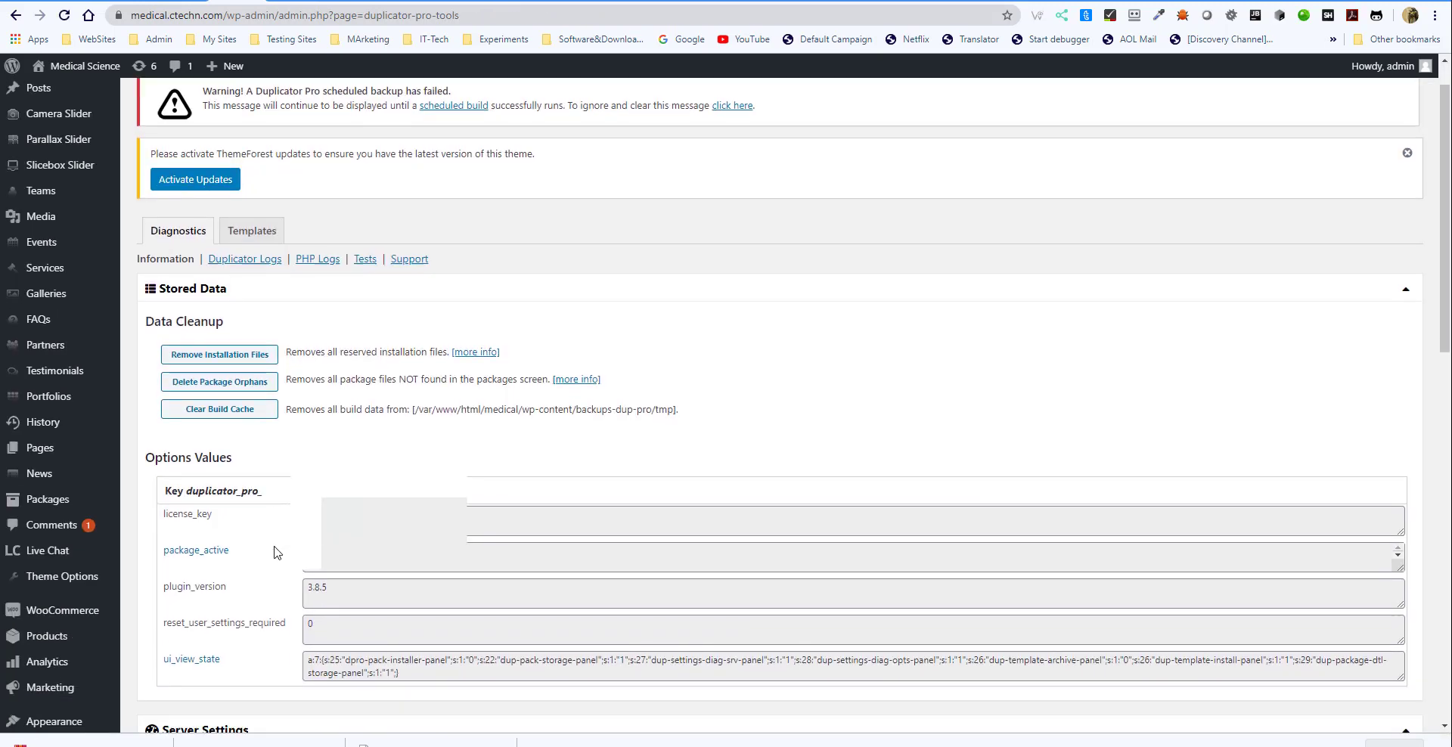
scroll(275, 547, "up", 4)
scroll(275, 547, "up", 2)
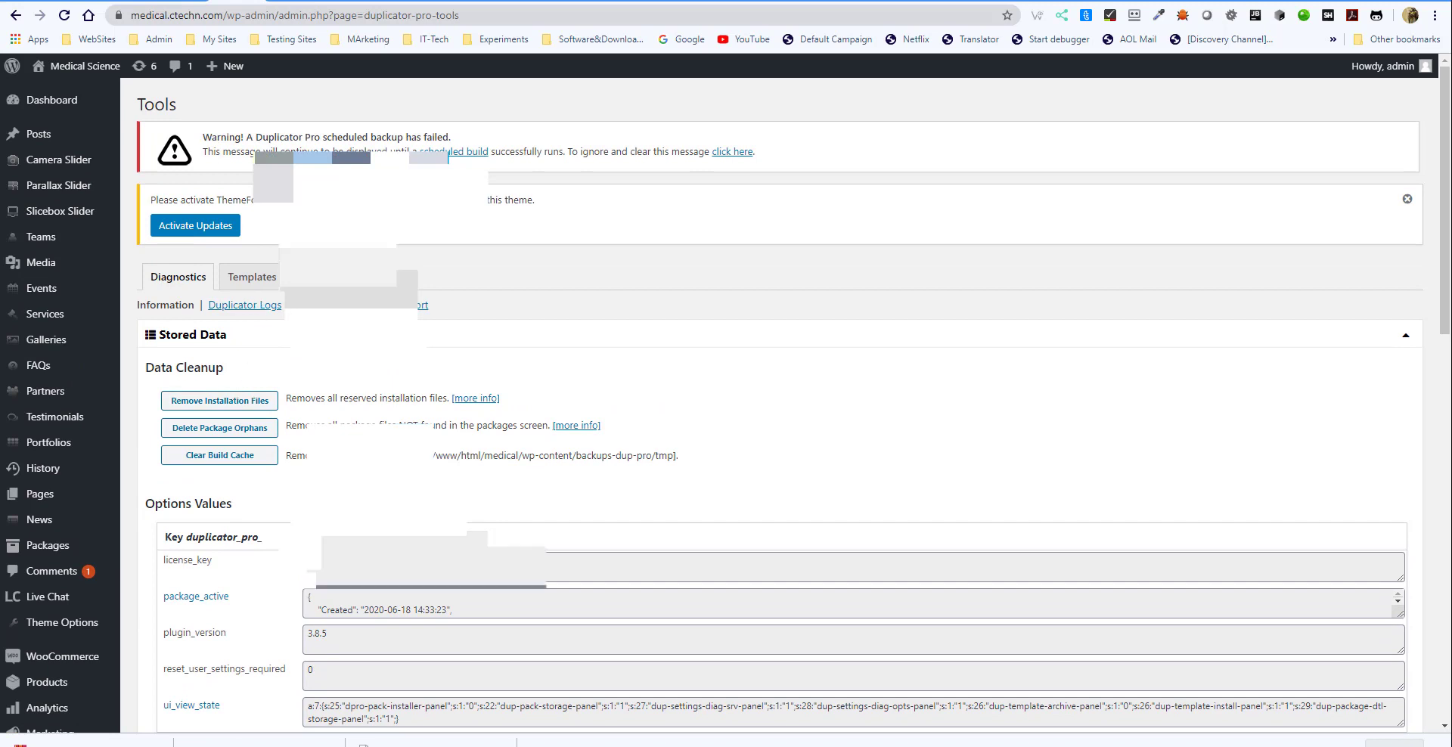
left_click(362, 306)
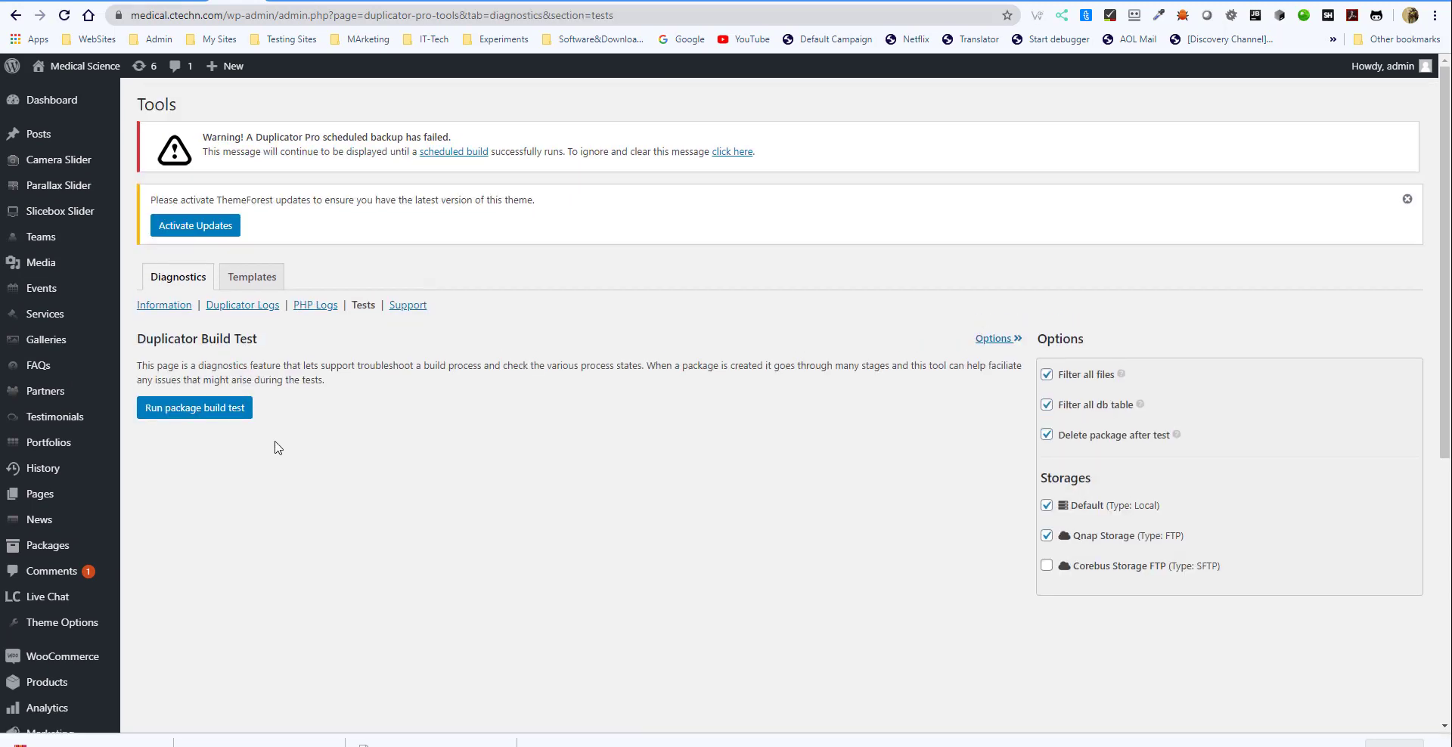
Step: Run the package build test with the Default and Qnap Storage locations and follow its stages
left_click(179, 412)
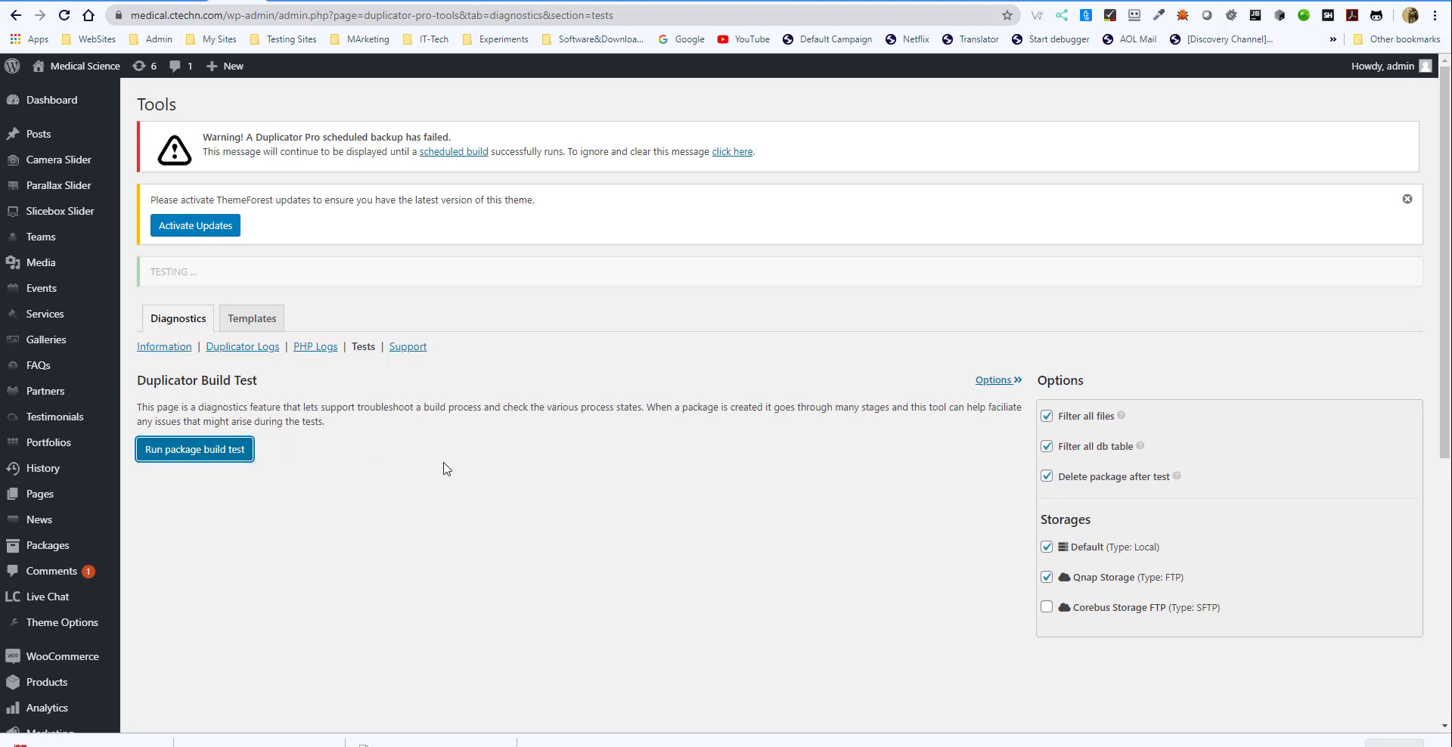
scroll(385, 541, "down", 4)
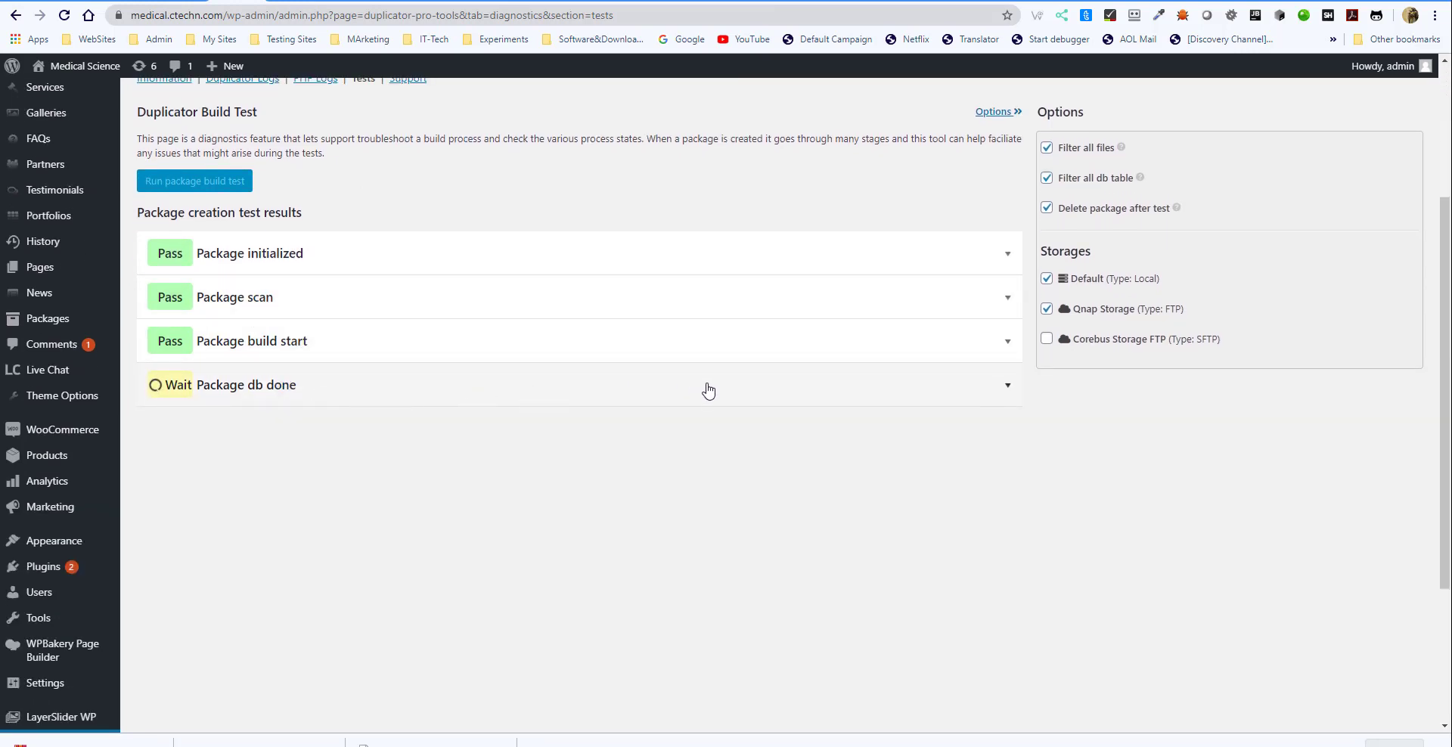
scroll(562, 456, "up", 1)
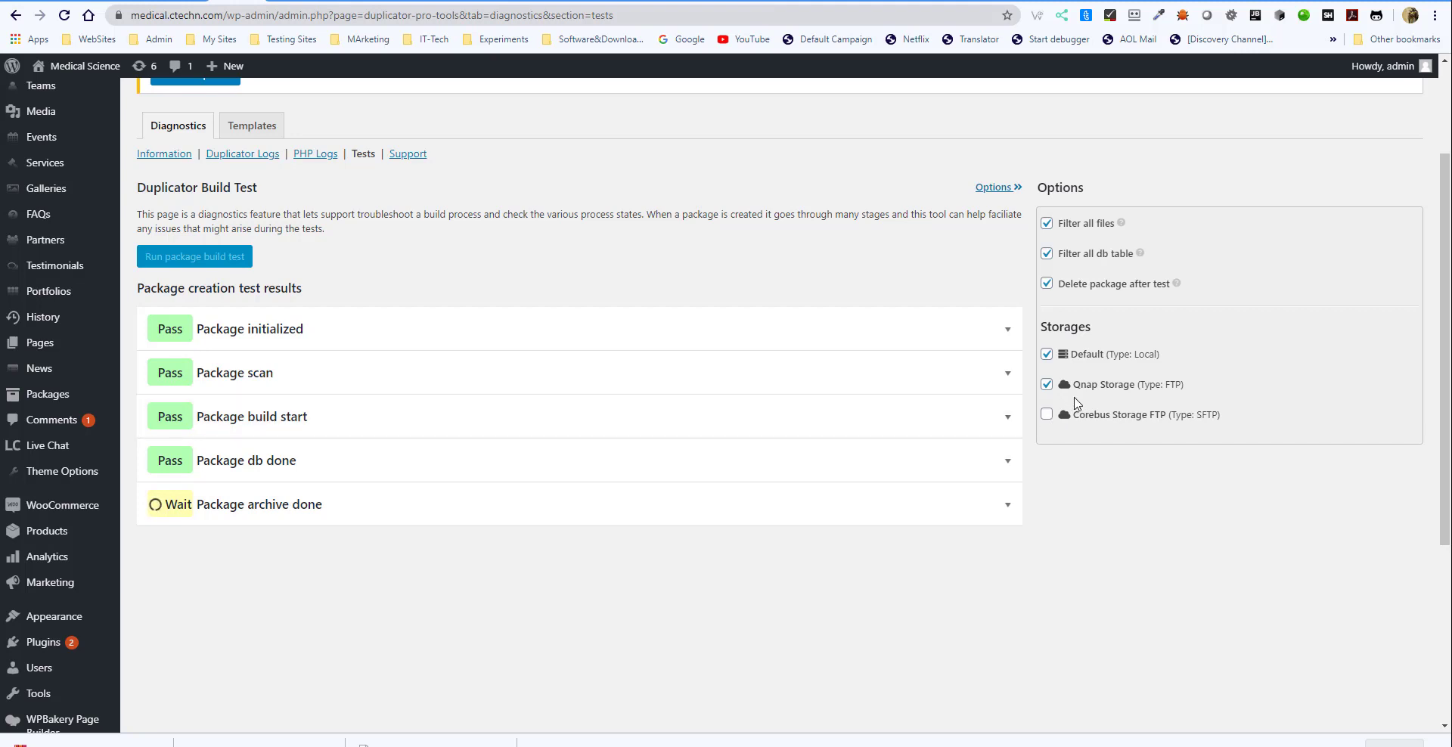
scroll(491, 389, "up", 1)
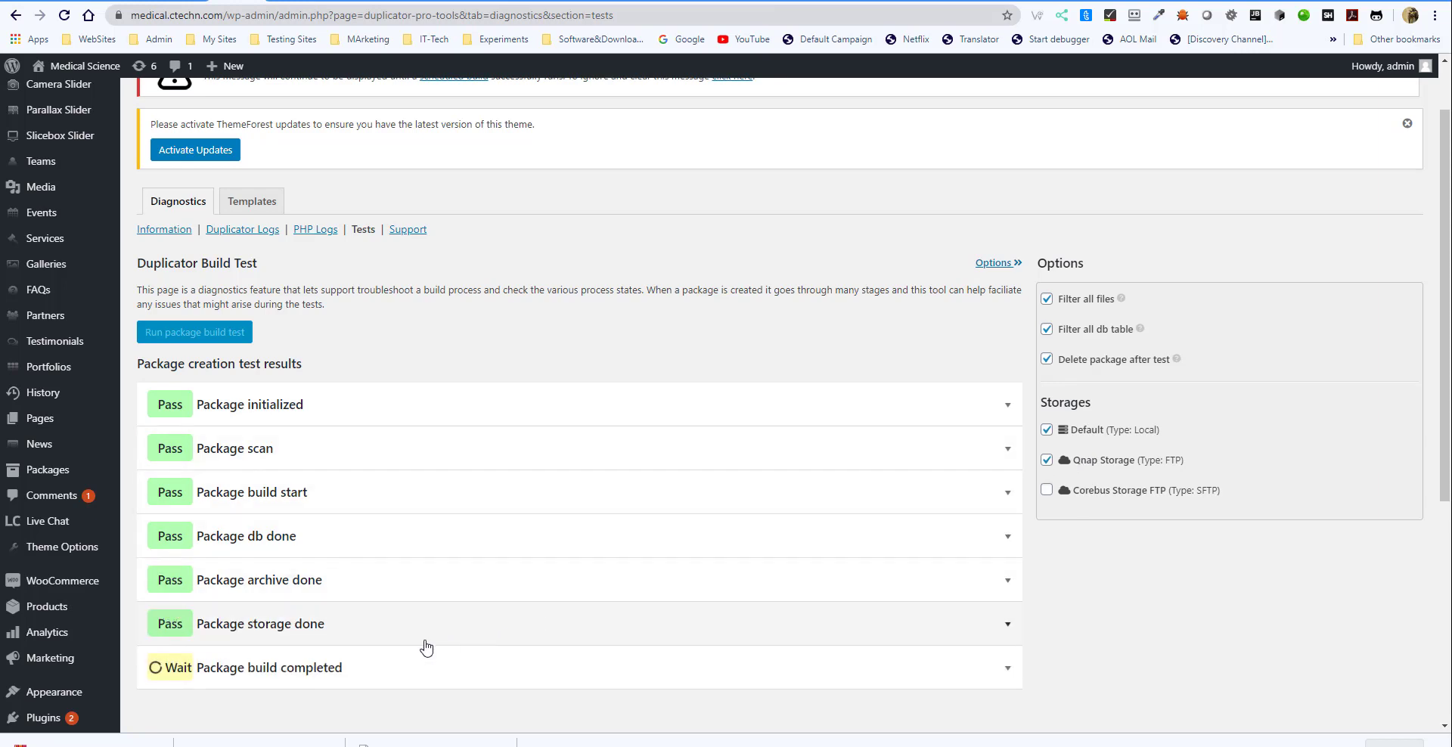
scroll(427, 648, "down", 1)
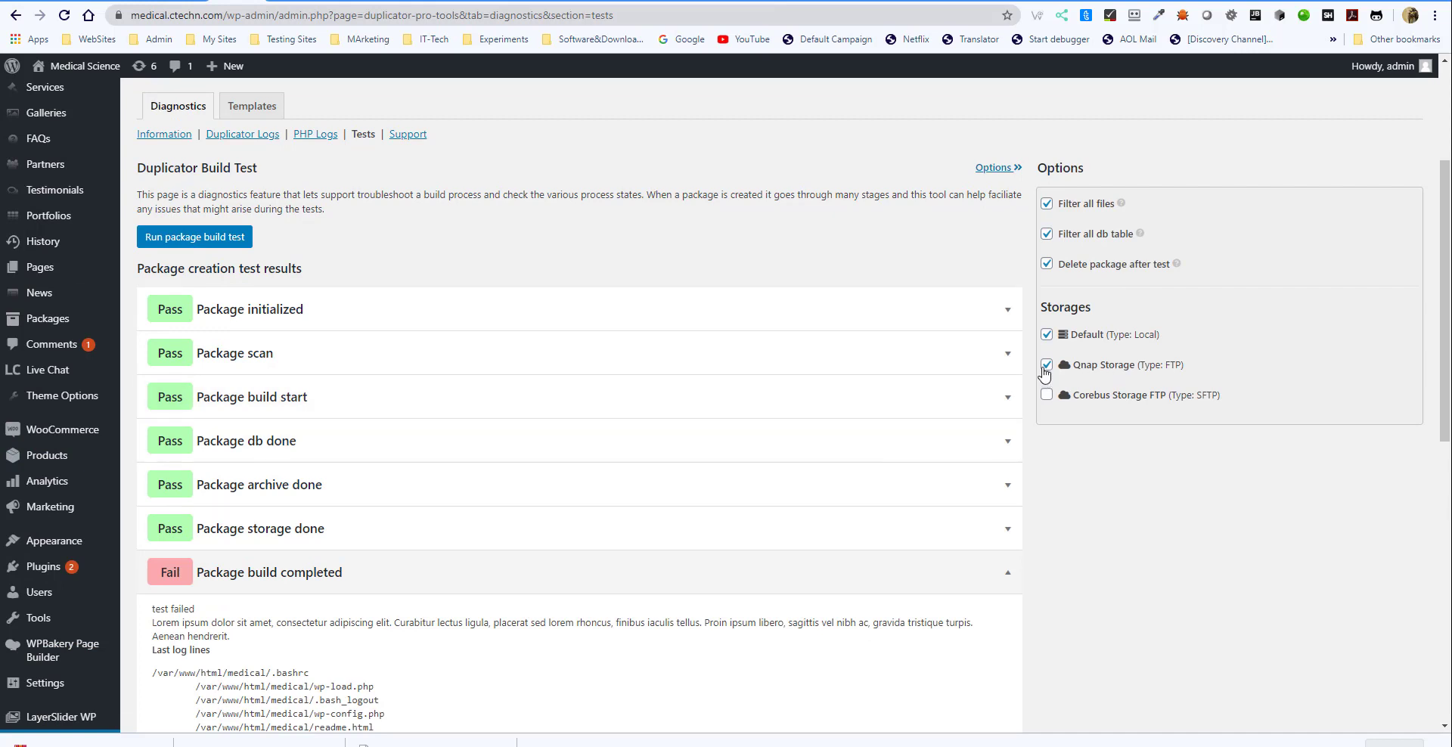
Step: Replace Qnap Storage with Corebus Storage FTP in the test options and rerun the package build test
left_click(1047, 366)
left_click(1047, 395)
scroll(477, 451, "down", 10)
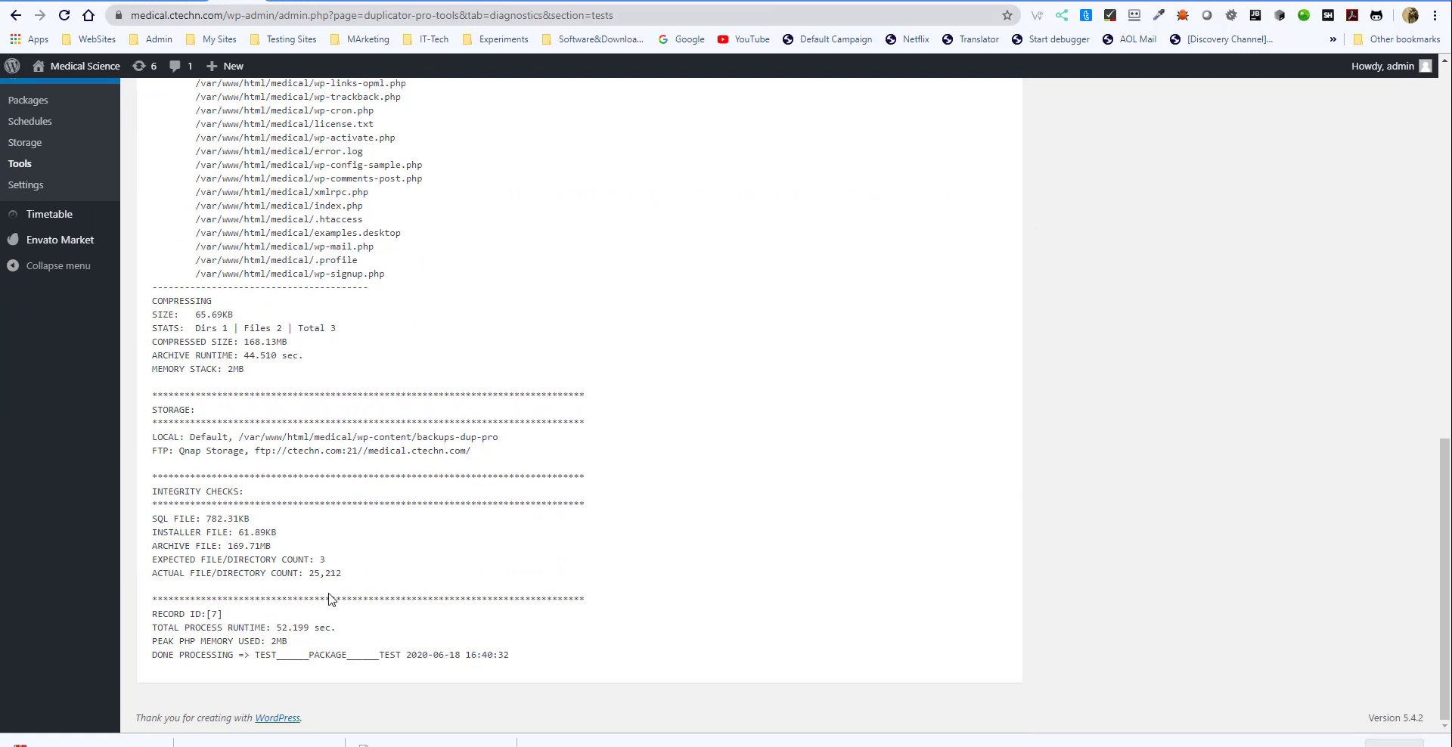
scroll(329, 597, "up", 6)
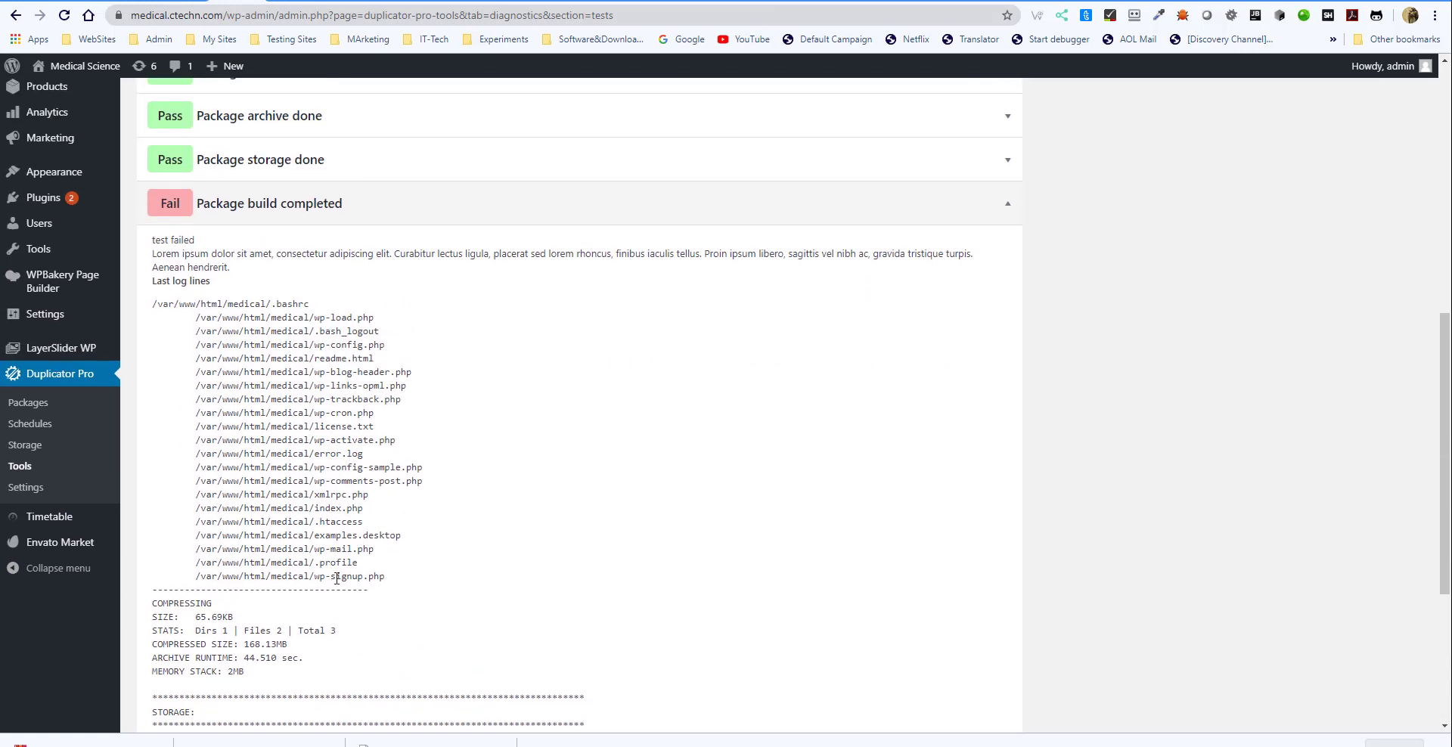
scroll(329, 567, "up", 3)
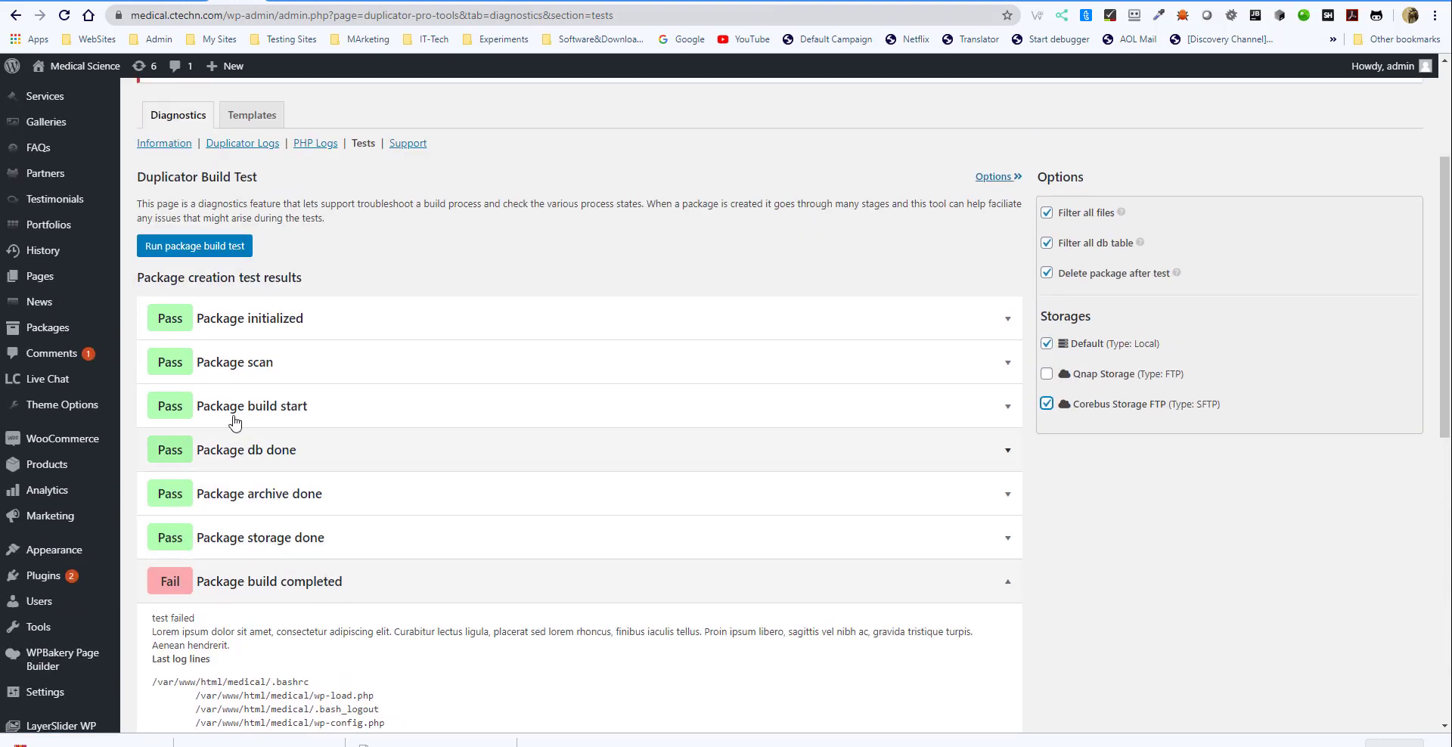
left_click(214, 252)
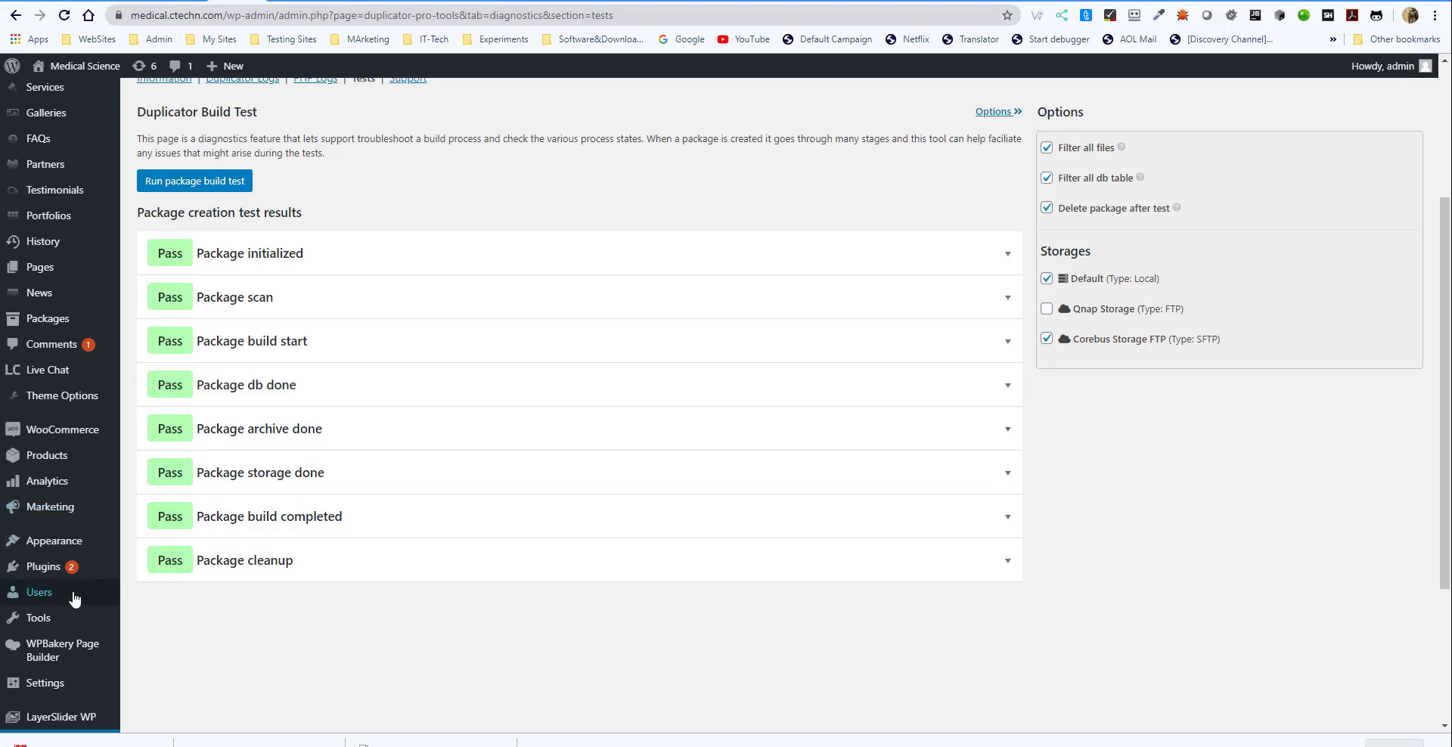
Step: Examine the details of each stage in the package creation test results, from cleanup back to initialization
left_click(759, 567)
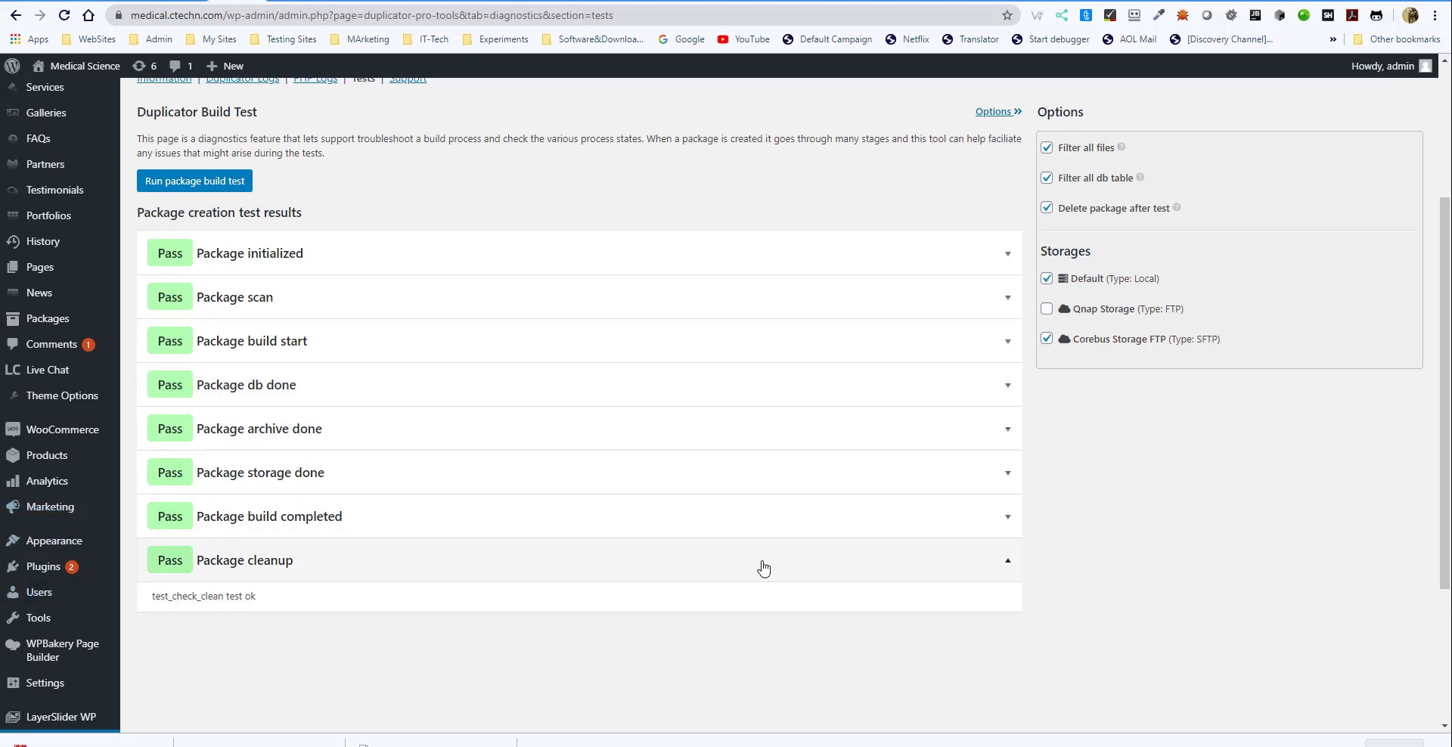
left_click(851, 519)
left_click(883, 472)
left_click(890, 428)
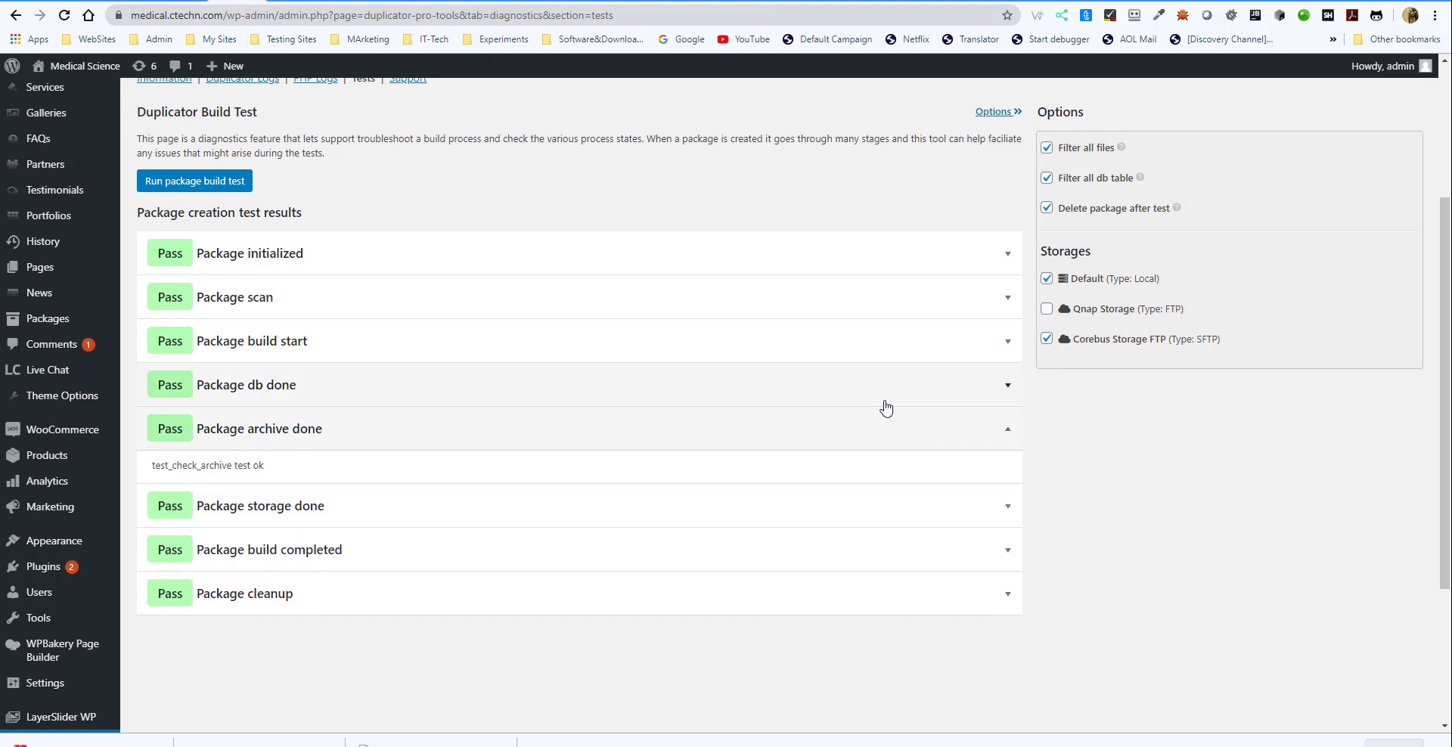
left_click(879, 384)
left_click(872, 339)
left_click(869, 299)
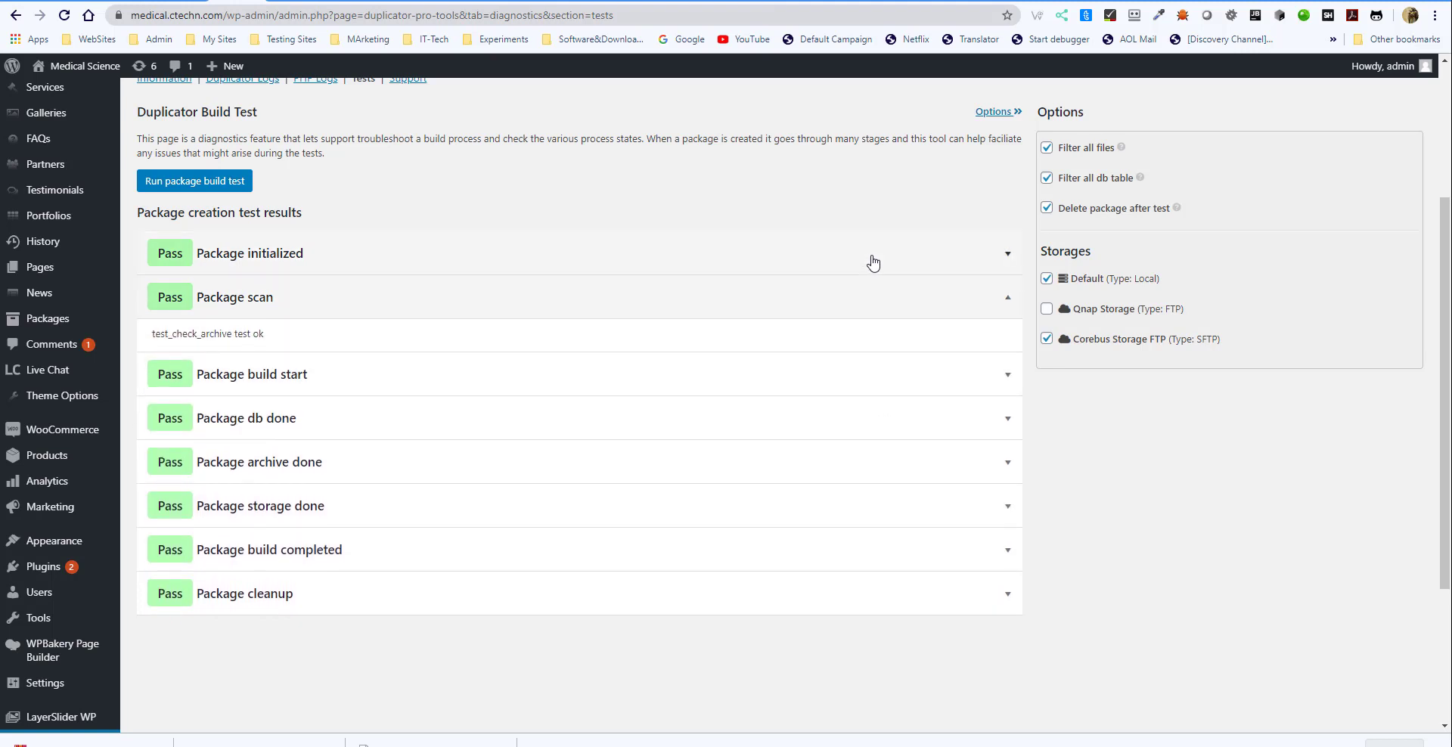
left_click(870, 263)
Step: Open the Duplicator Pro schedules list and request an immediate run of New Schedule 2
scroll(181, 553, "down", 1)
scroll(181, 553, "down", 3)
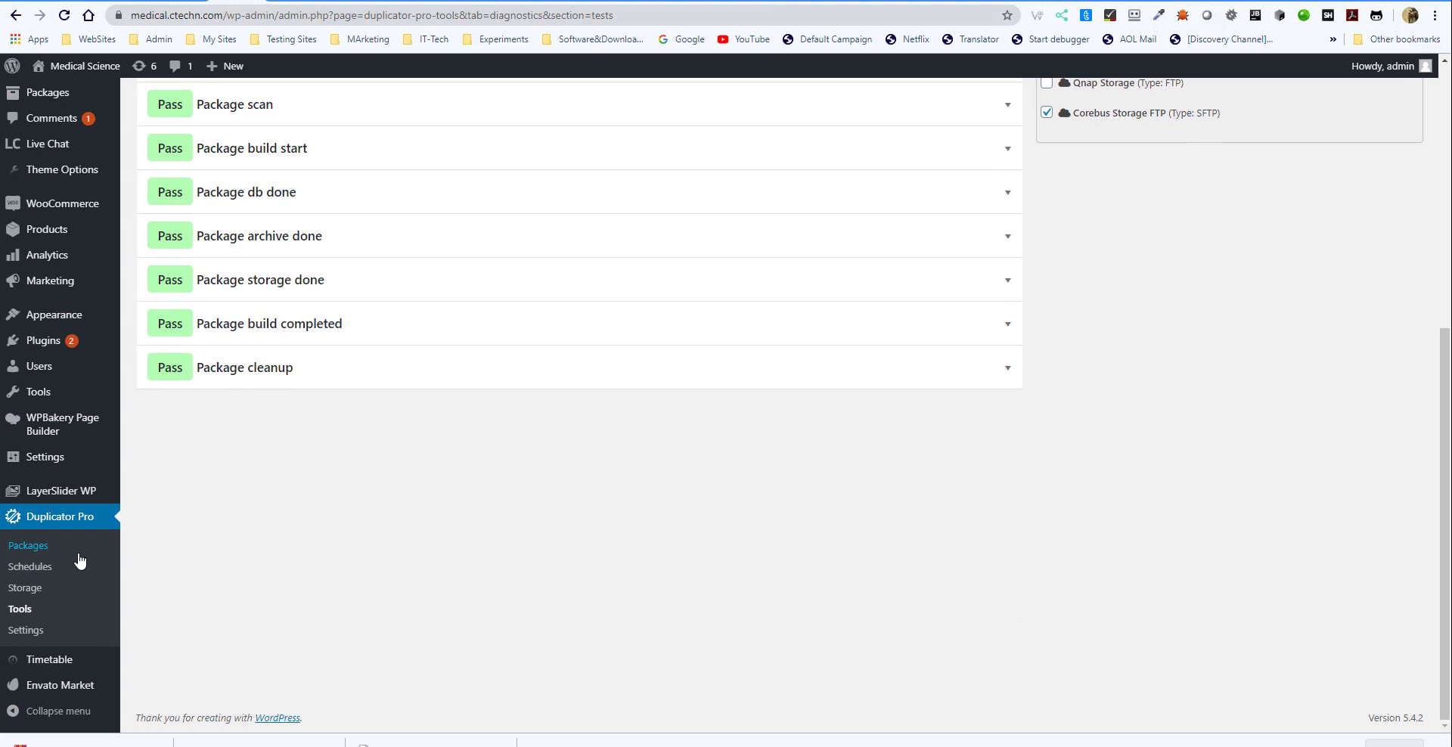
left_click(31, 575)
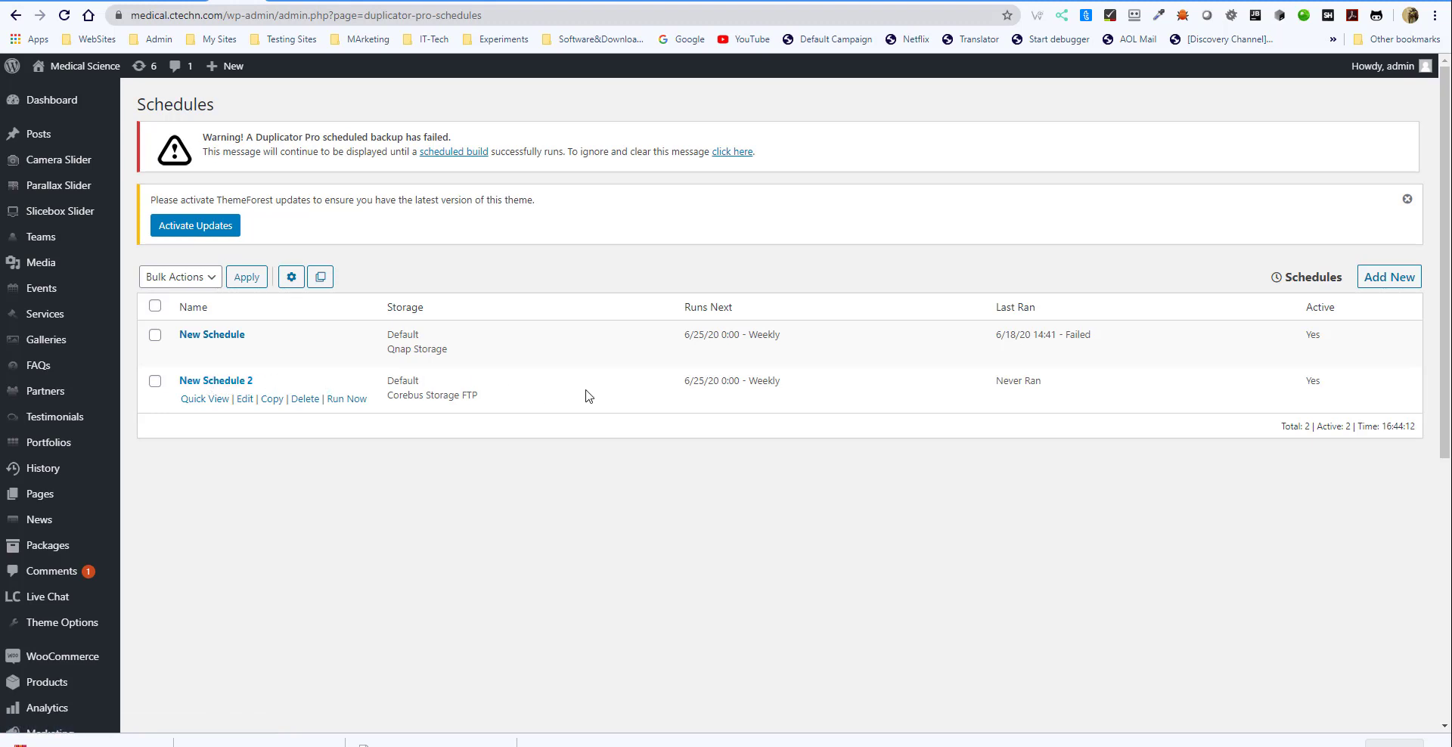
left_click(348, 405)
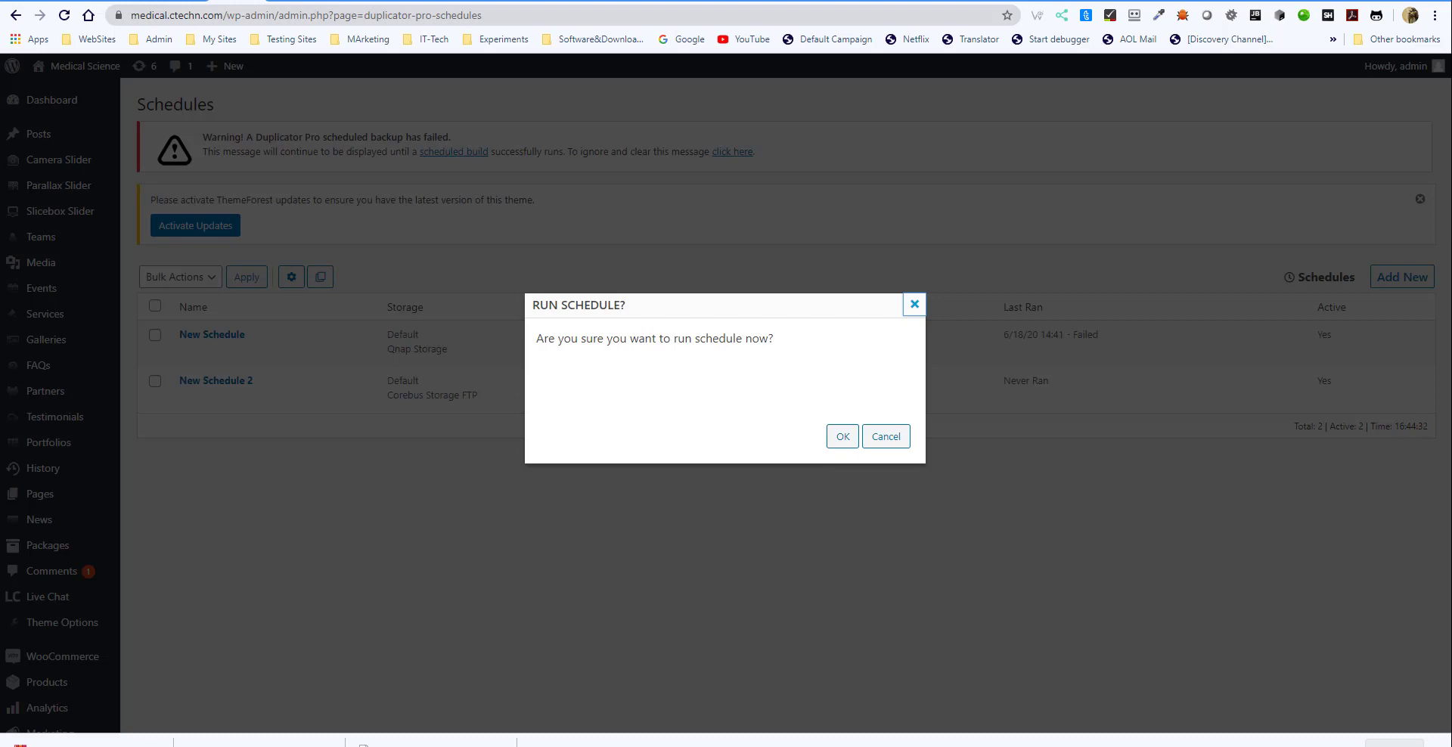
Step: Switch to the QNAP Remote session in FileZilla Pro and look through the remote site's folders
mouse_move(852, 743)
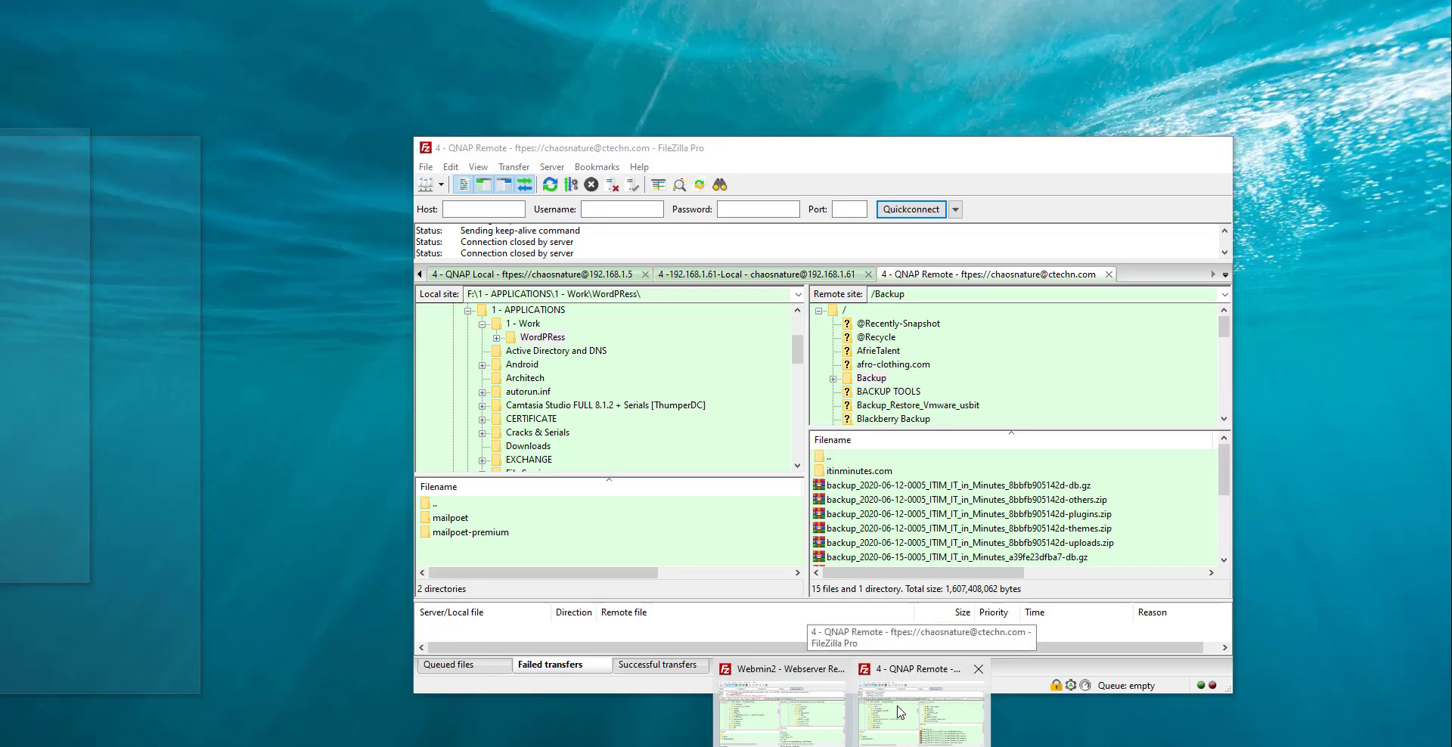
left_click(898, 708)
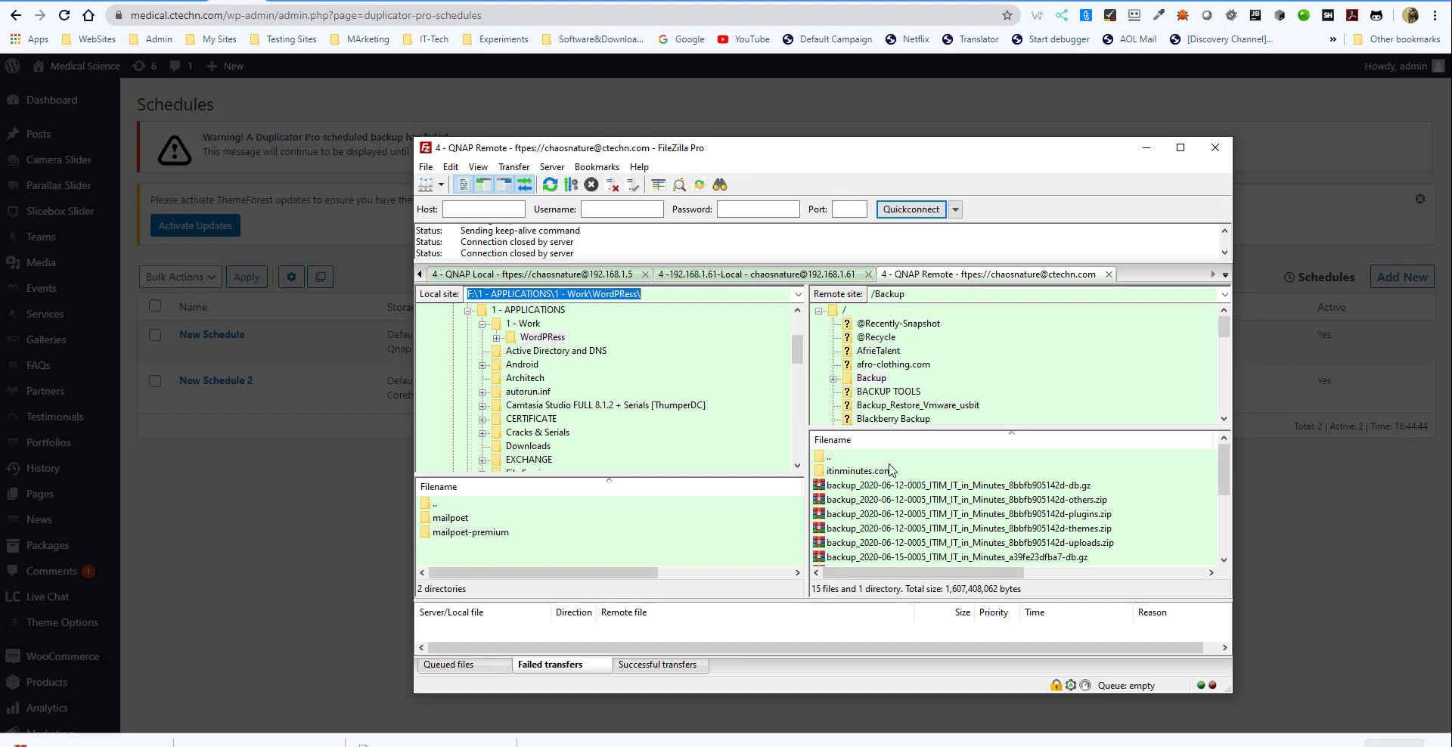
left_click(842, 516)
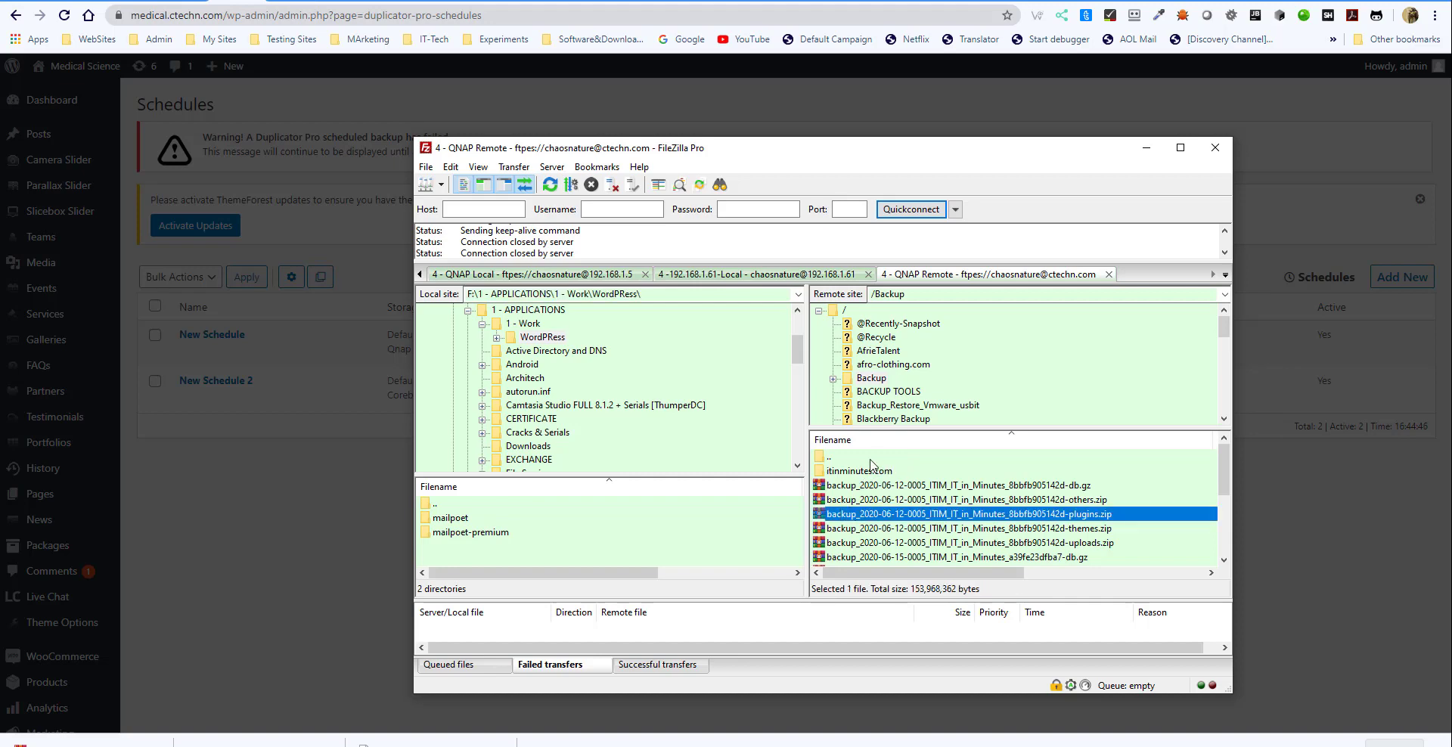
scroll(885, 380, "down", 10)
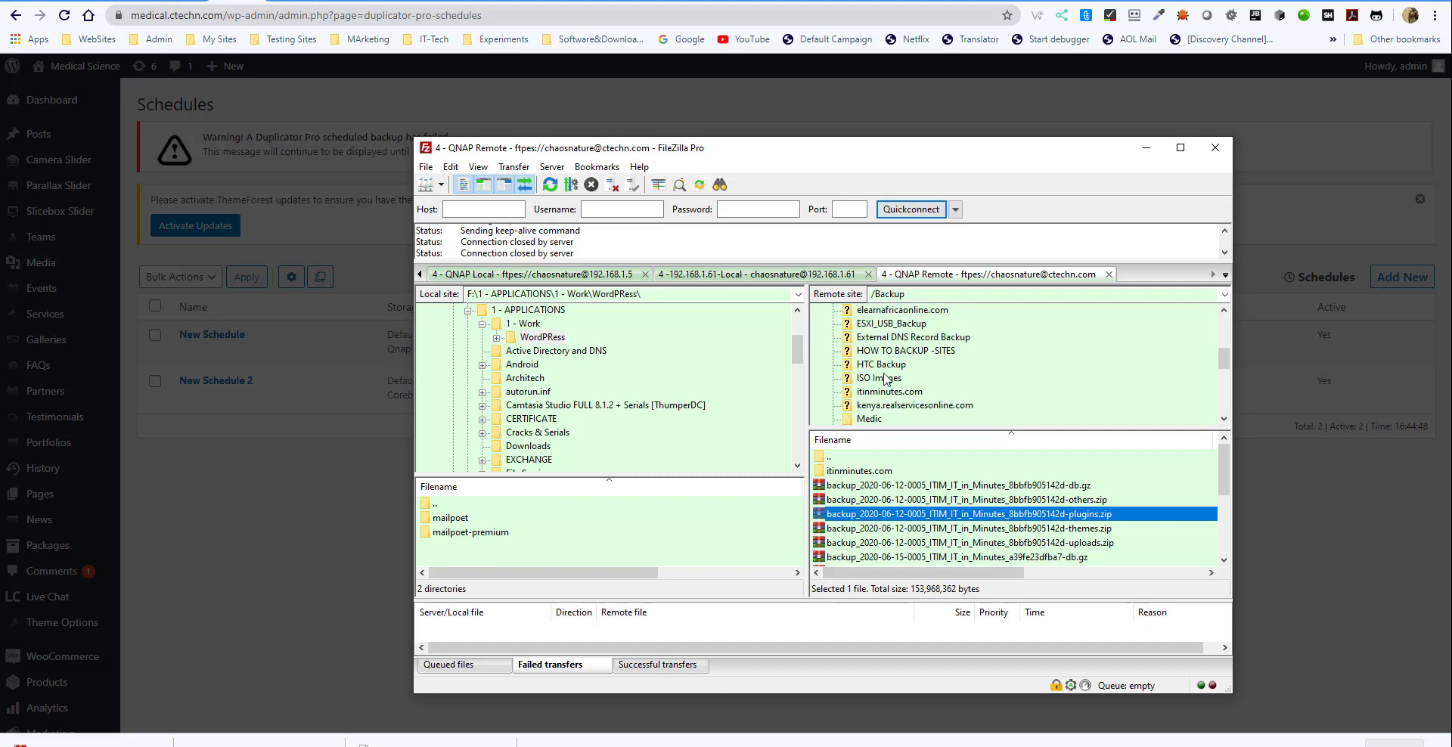
scroll(878, 371, "up", 2)
scroll(904, 378, "up", 1)
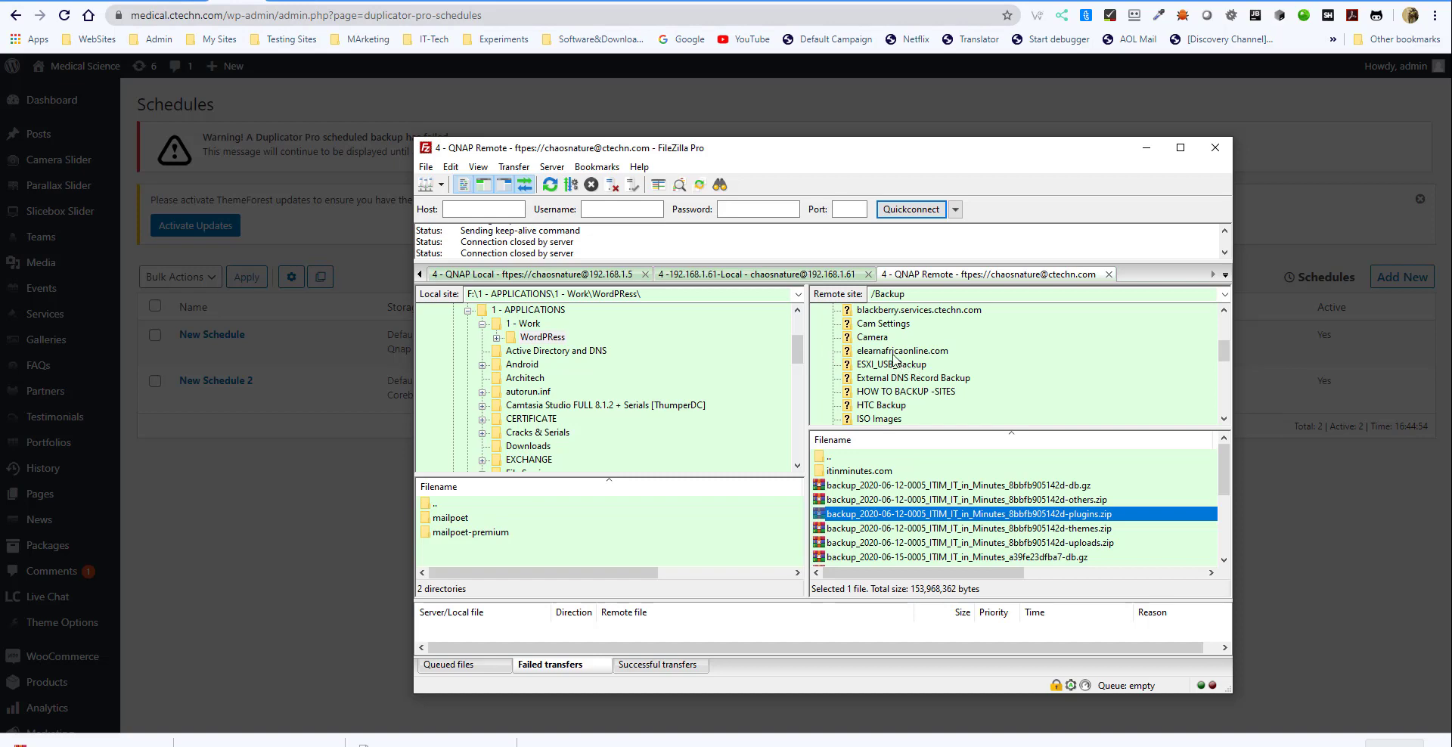
scroll(894, 361, "up", 3)
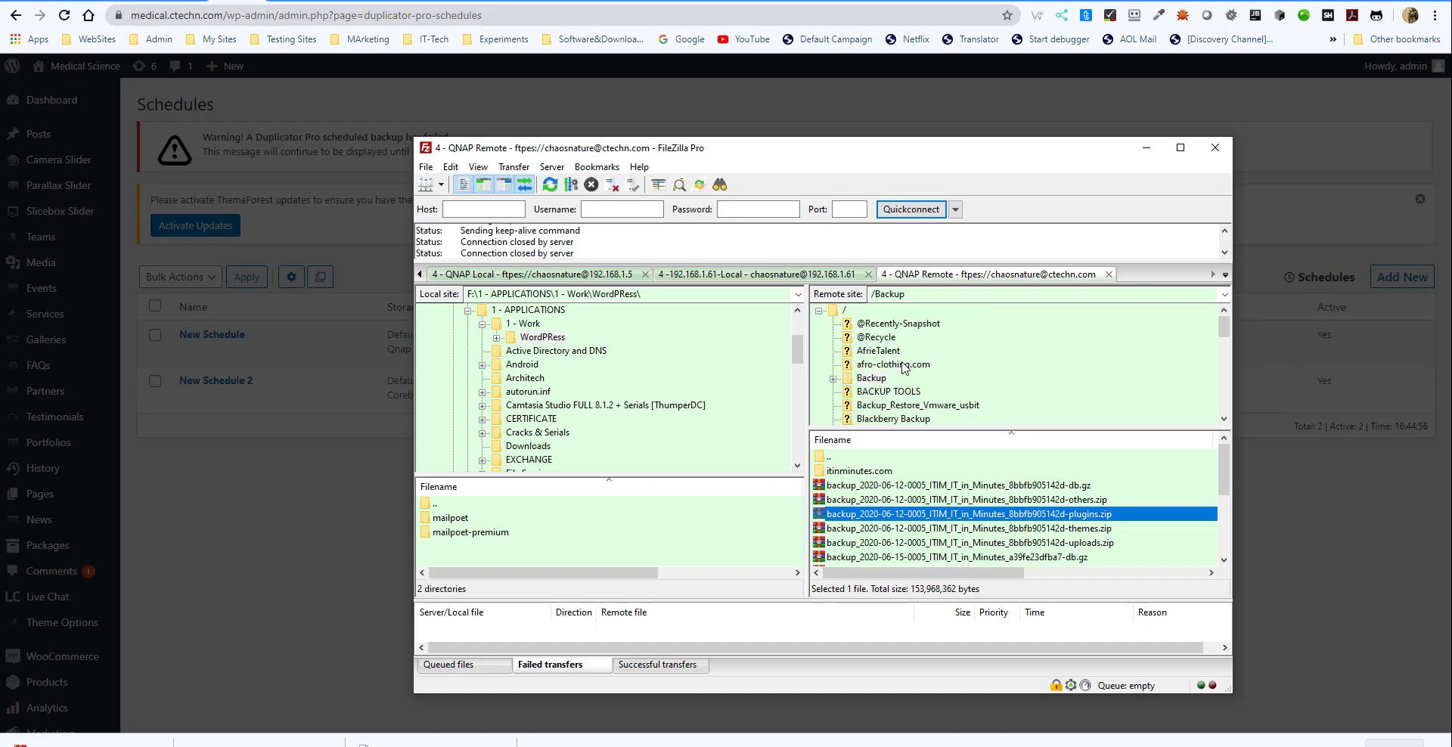
scroll(904, 368, "down", 3)
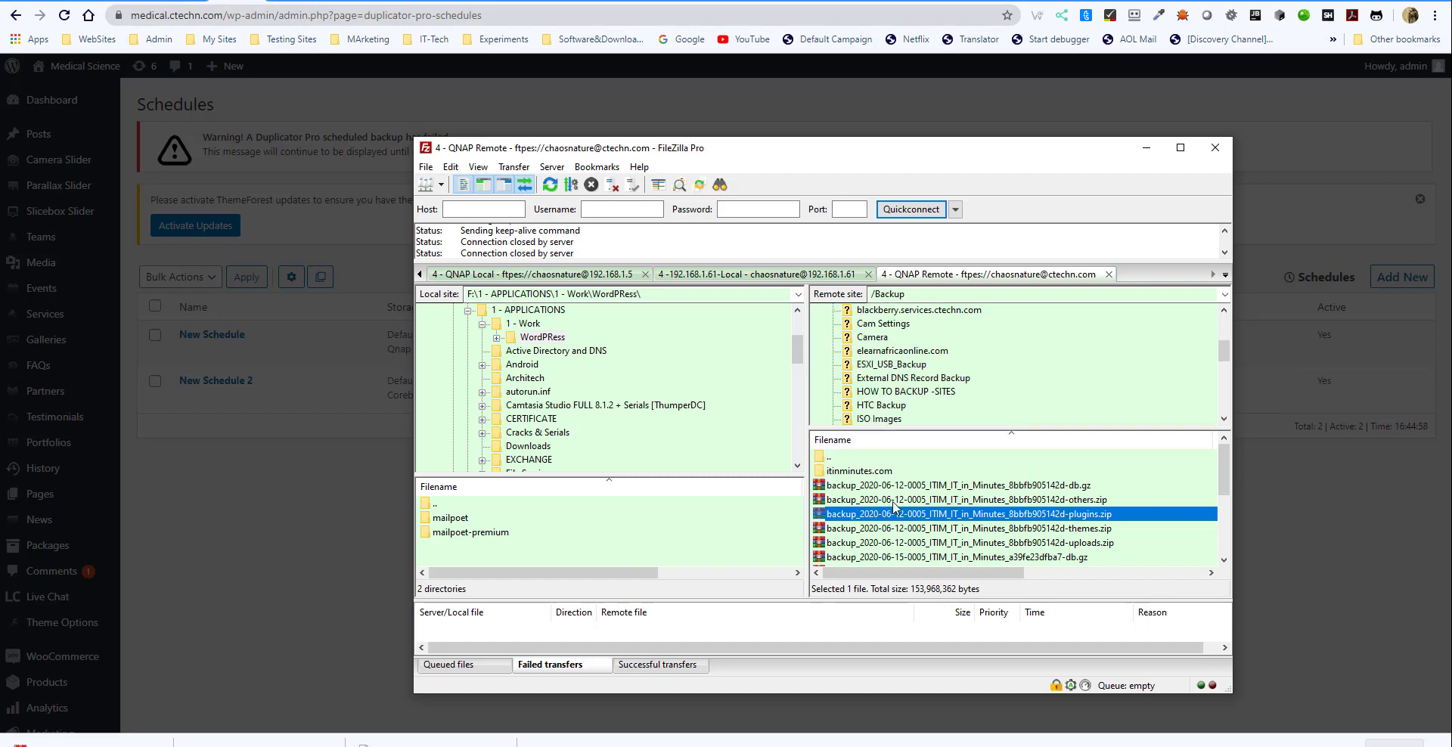
Step: Return to the browser, dismiss the pending run request, and run New Schedule 2 immediately
left_click(364, 529)
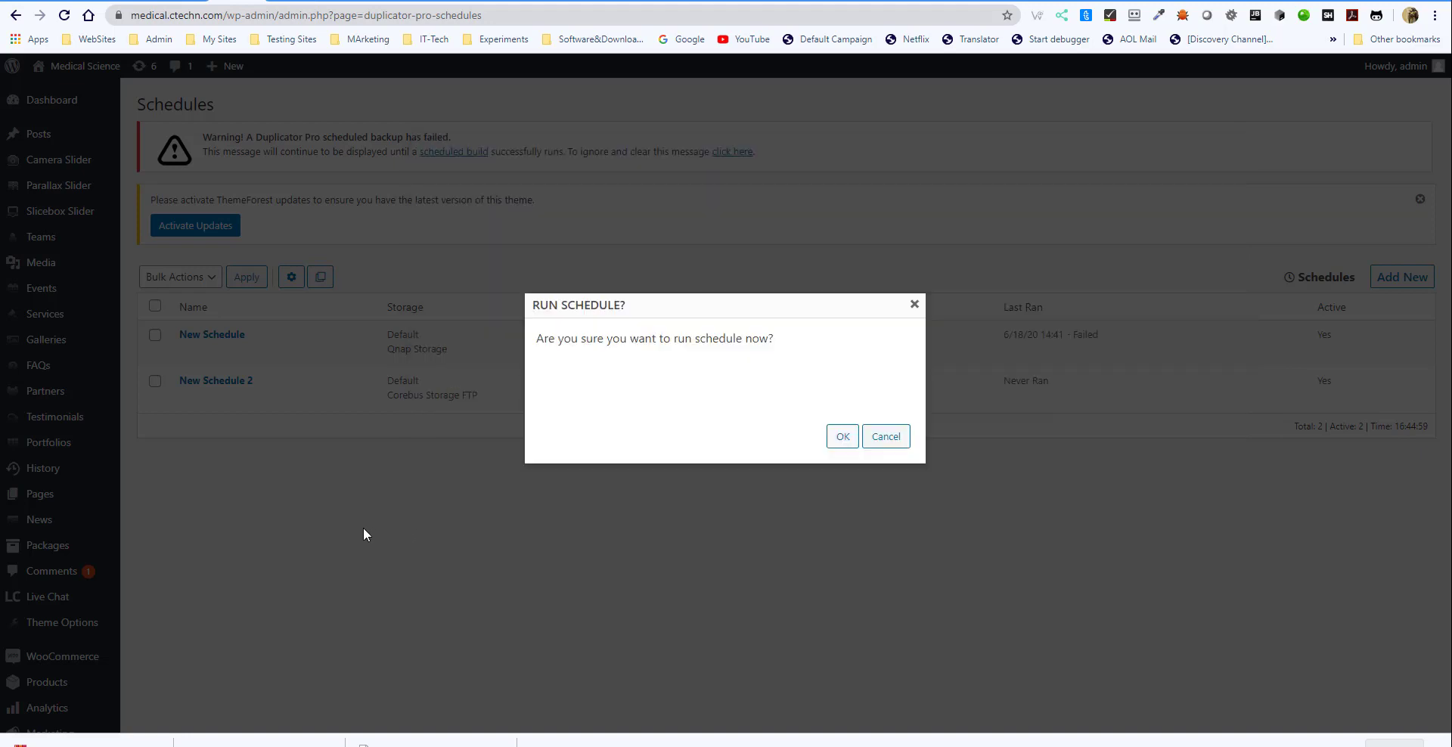
left_click(363, 529)
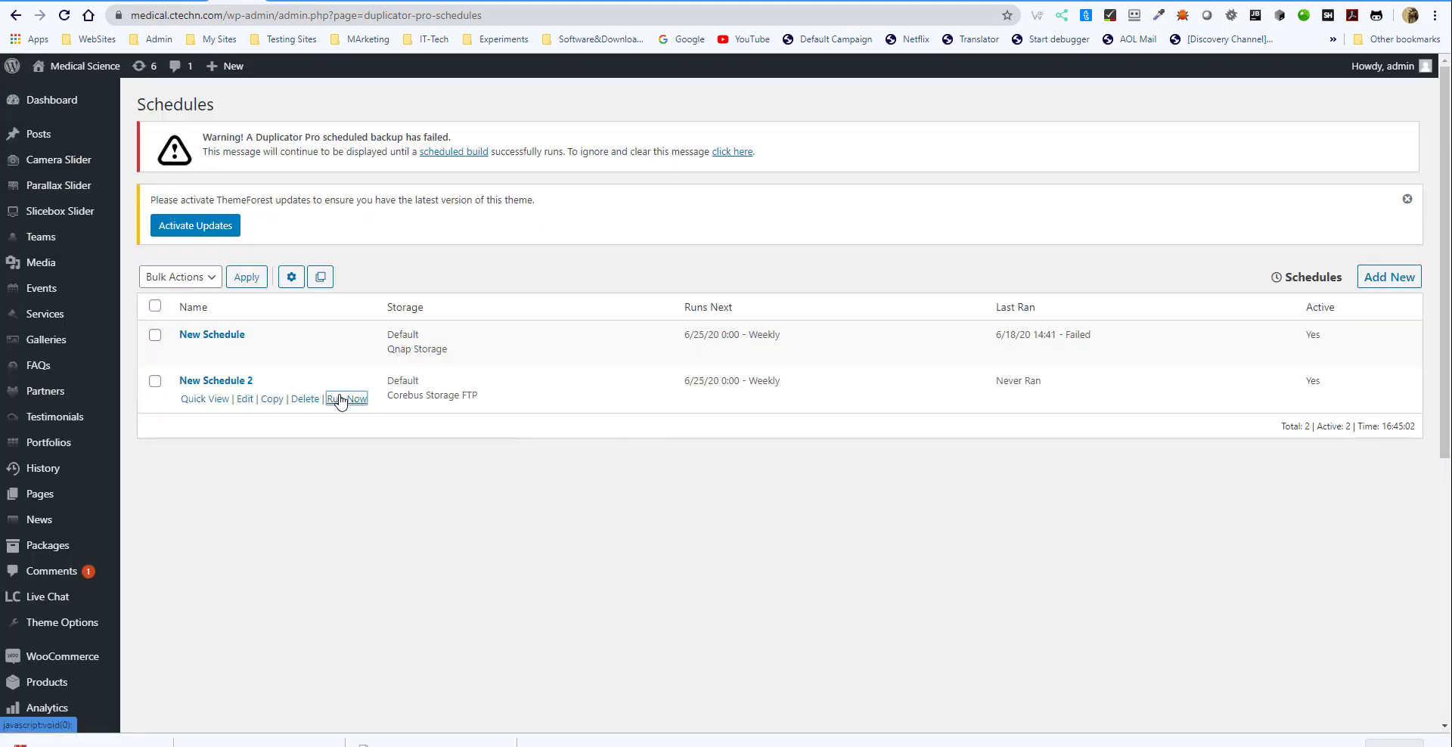
left_click(340, 399)
left_click(840, 437)
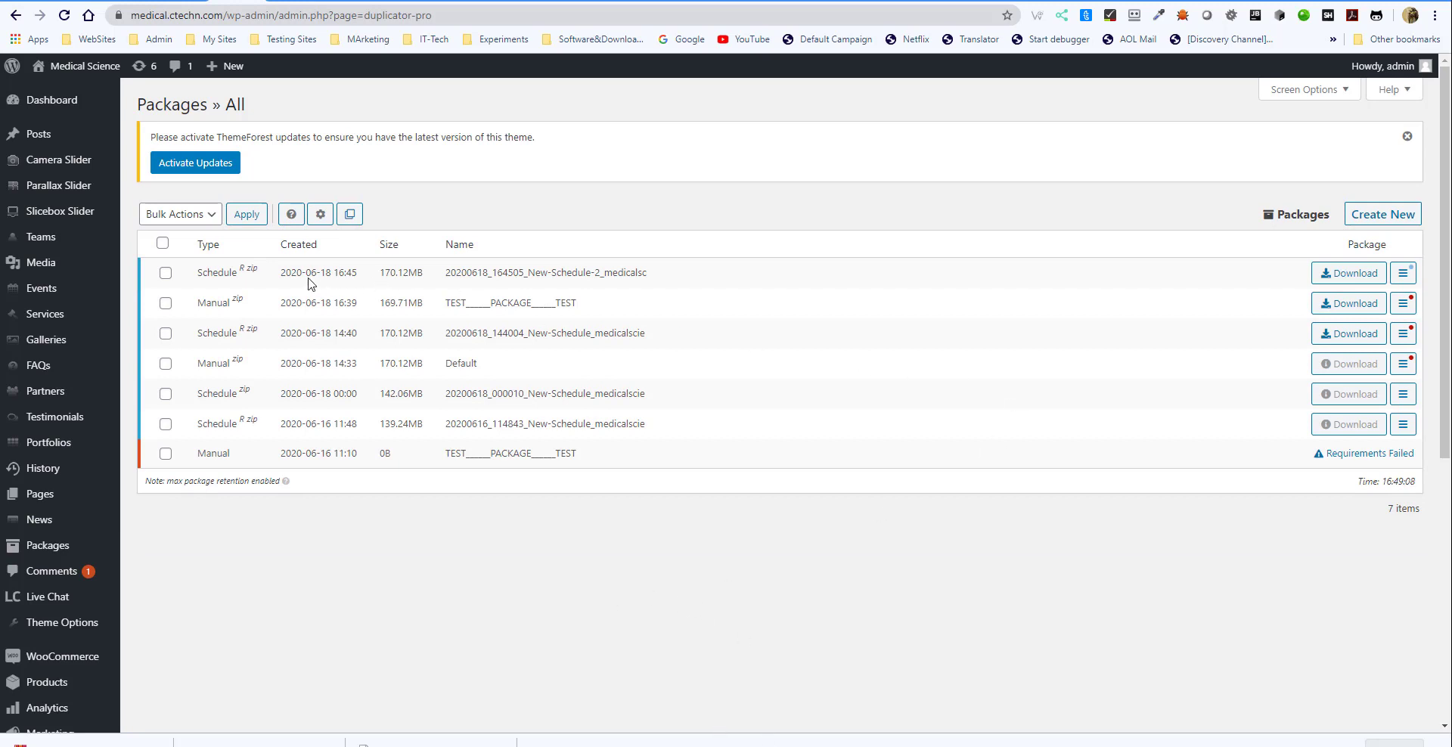
Step: Check the newest package's creation time and size, and switch to FileZilla Pro to establish the local server connection in a new tab
left_click_drag(284, 271, 442, 280)
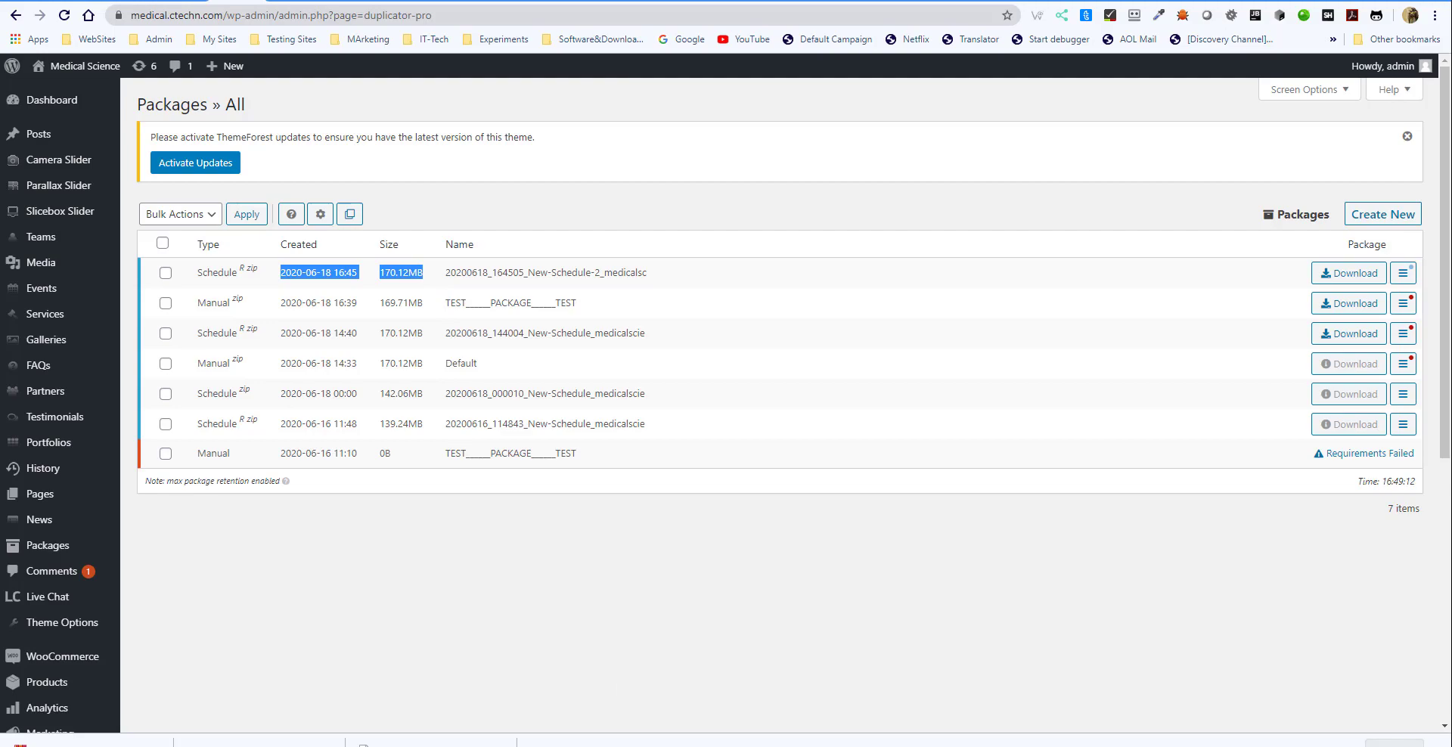
left_click(852, 746)
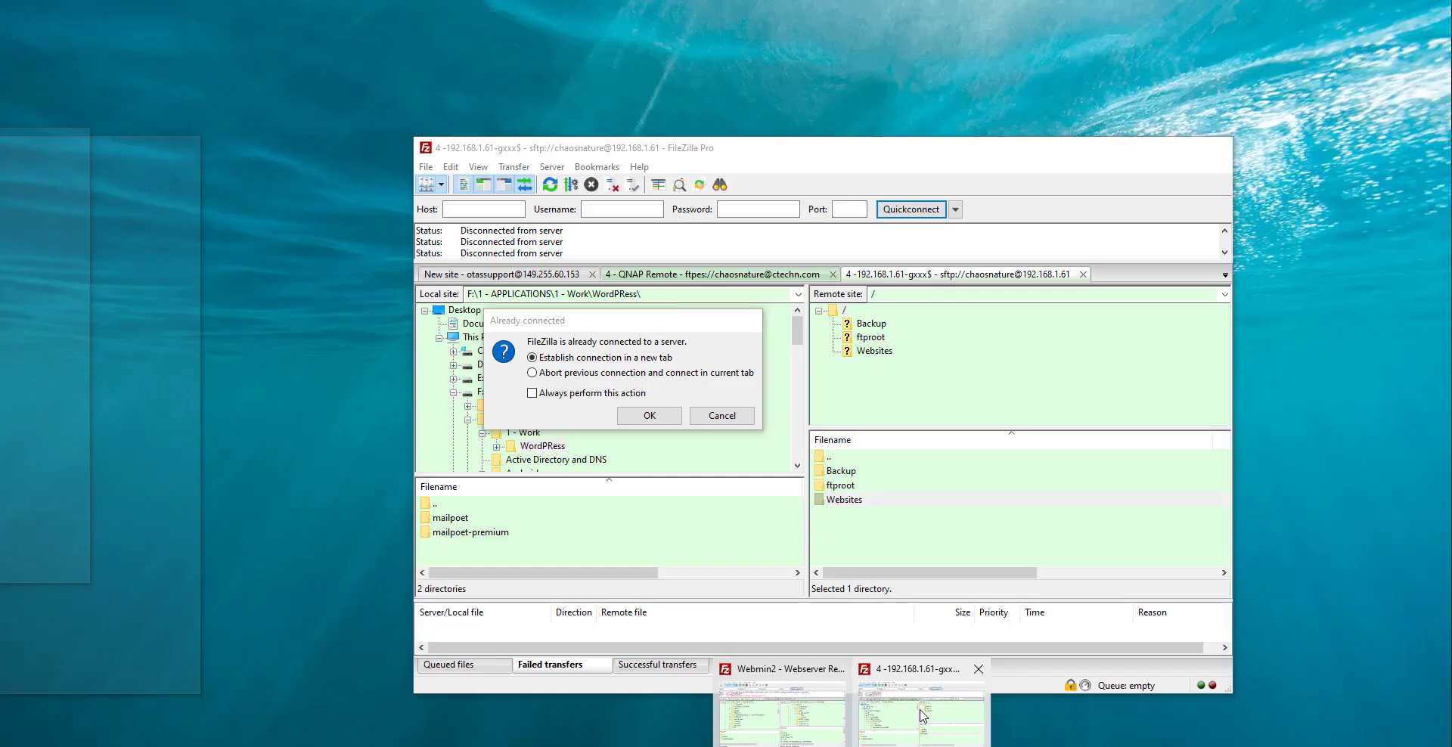
left_click(922, 713)
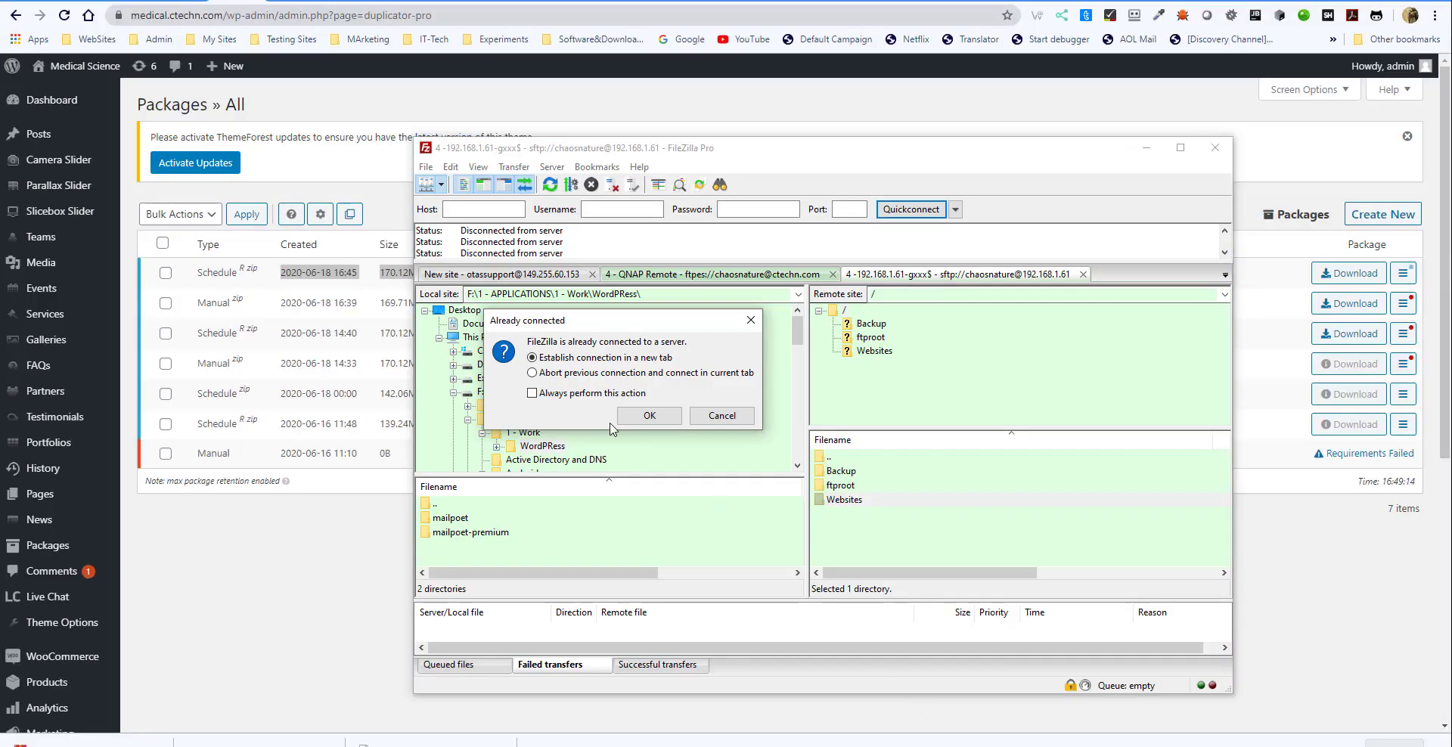
left_click(648, 416)
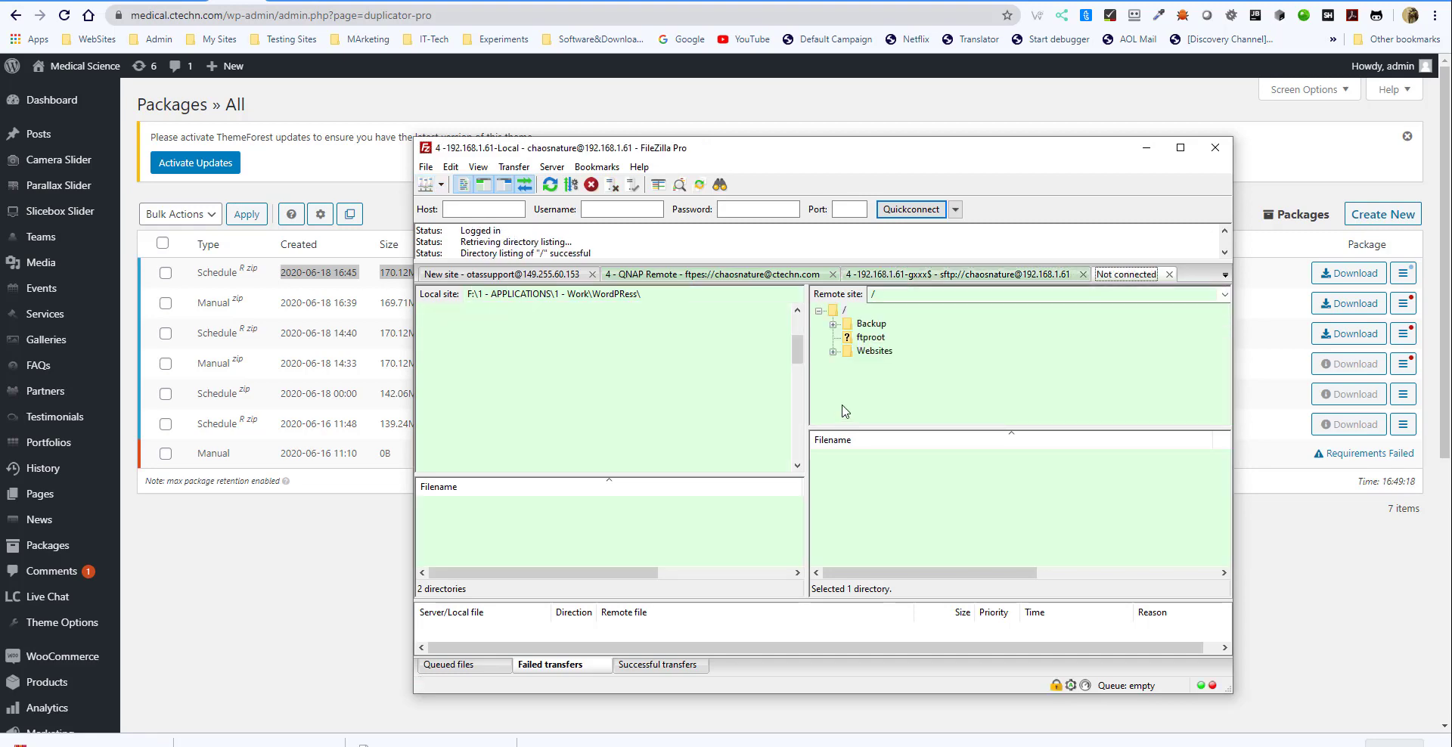
Step: Open the remote folder /Websites/medical.ctechn.com and sort its backup files by last modified date to review their sizes and times
left_click(833, 352)
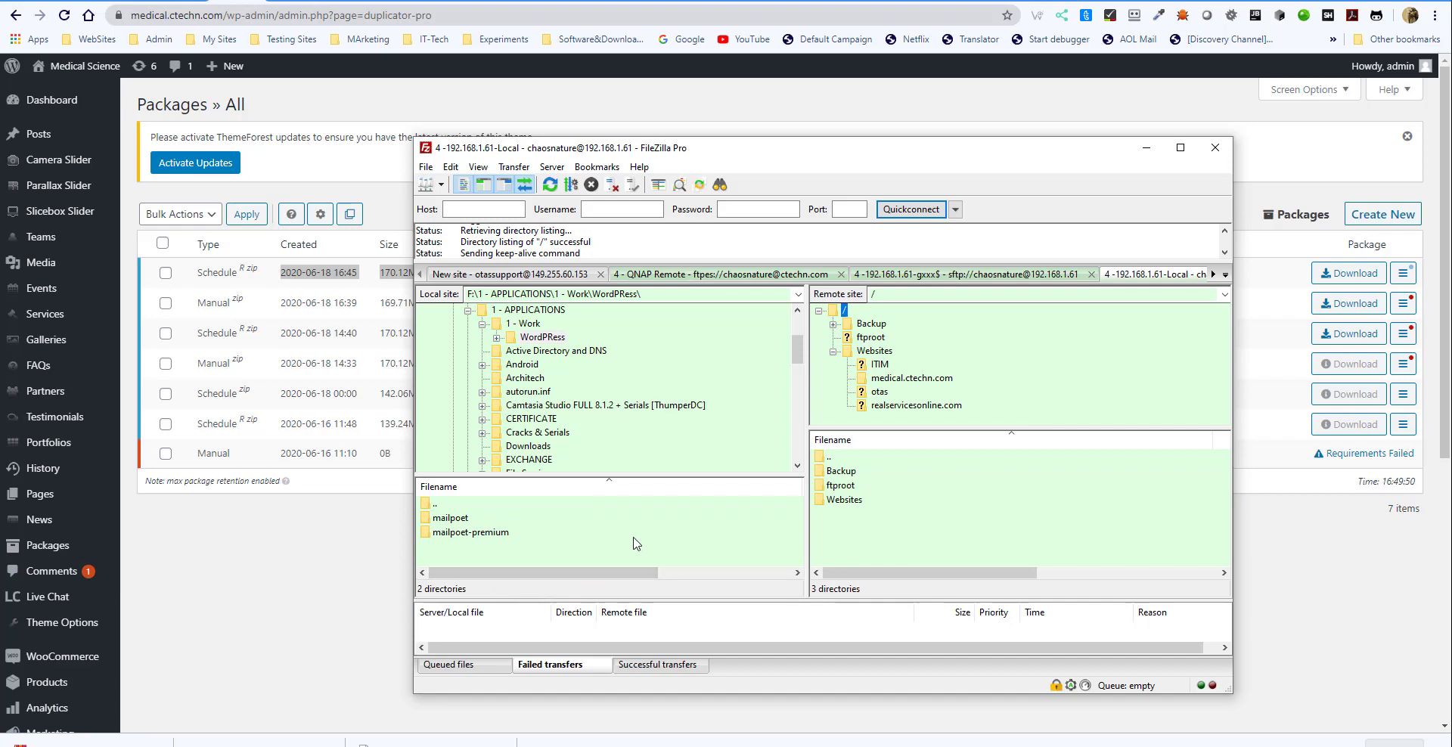
left_click(882, 378)
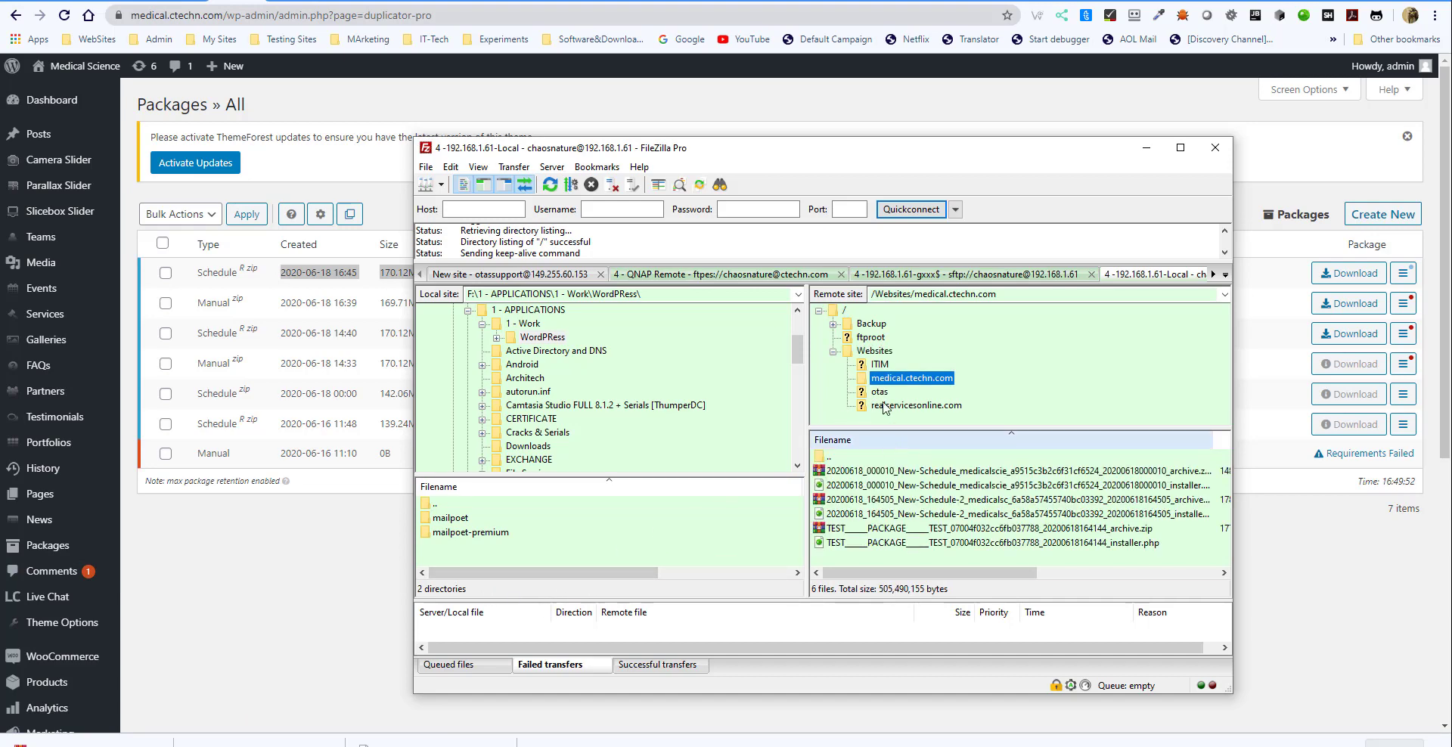
left_click_drag(864, 577, 1023, 573)
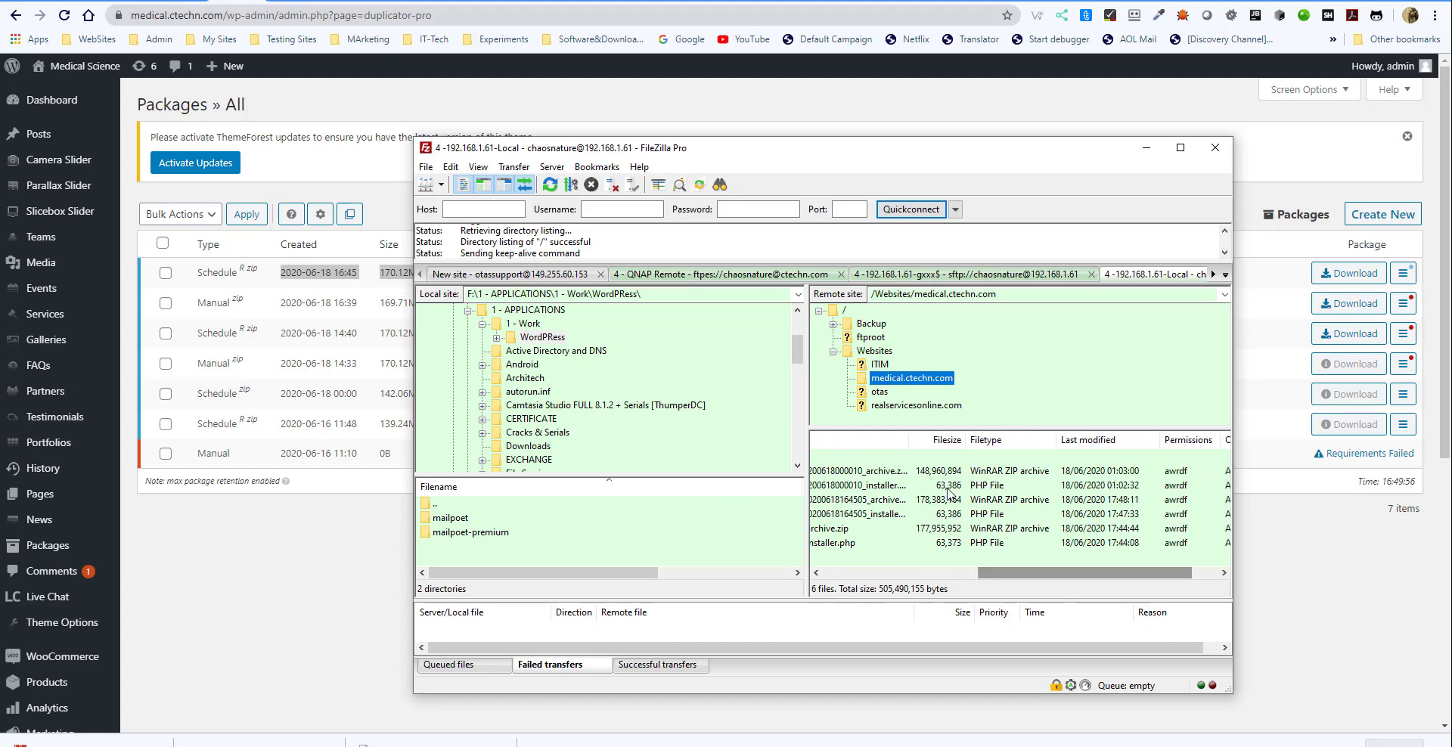
left_click(923, 472)
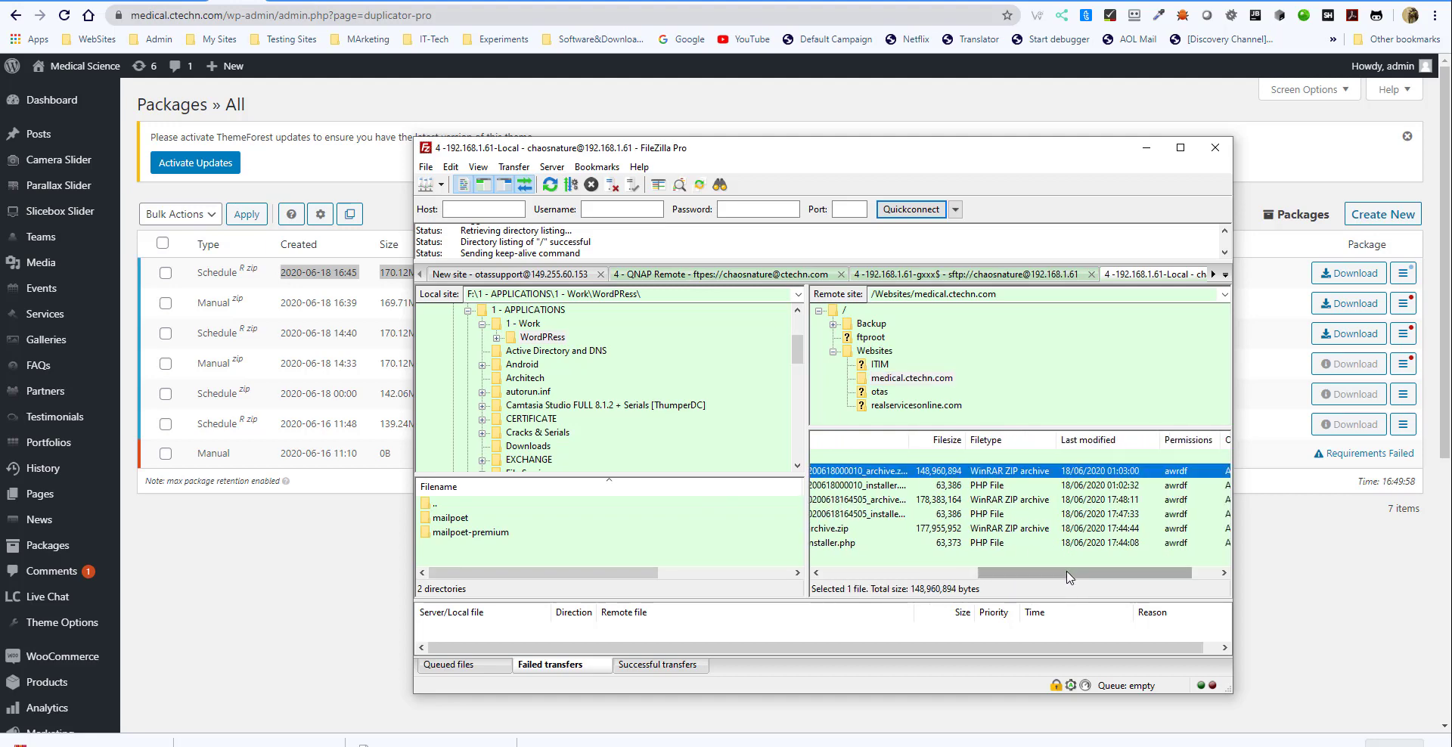
left_click_drag(1066, 574, 1027, 573)
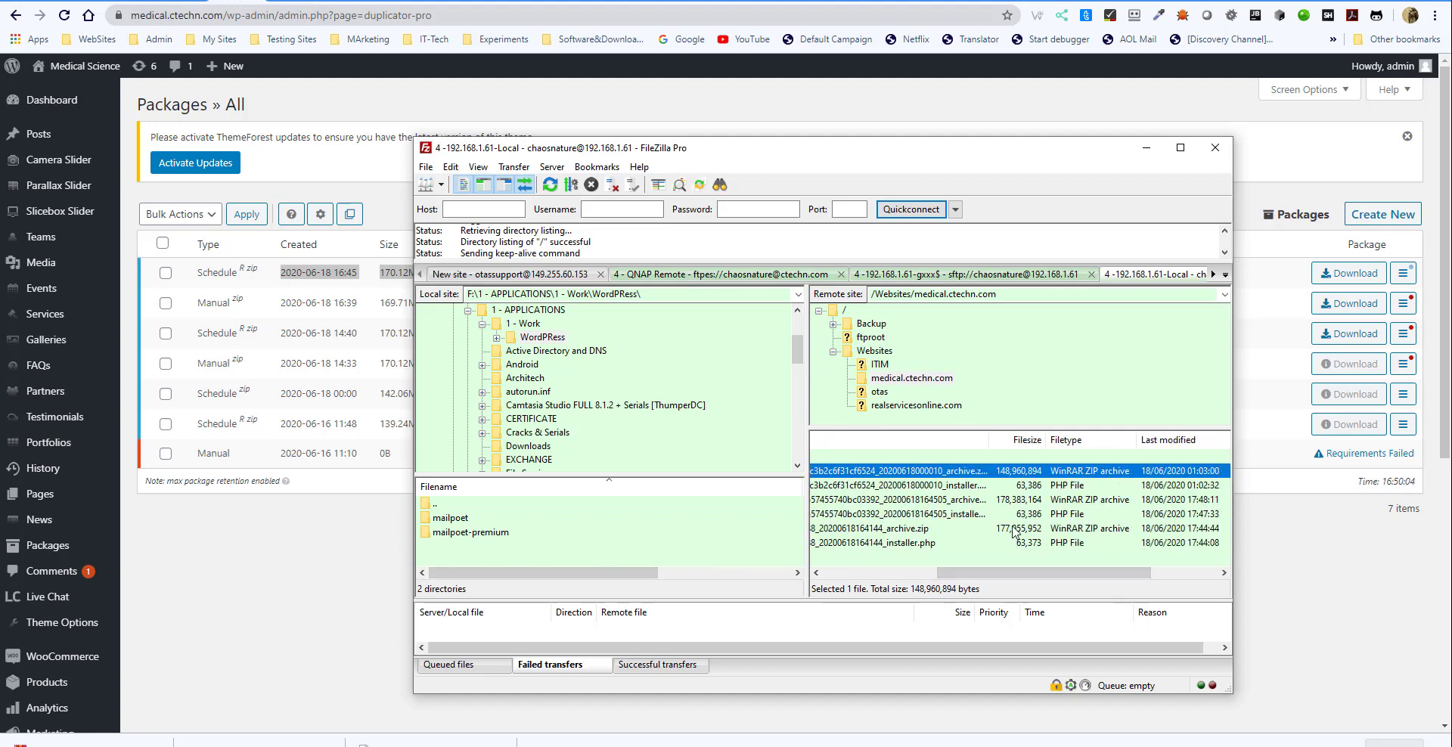
left_click(1163, 445)
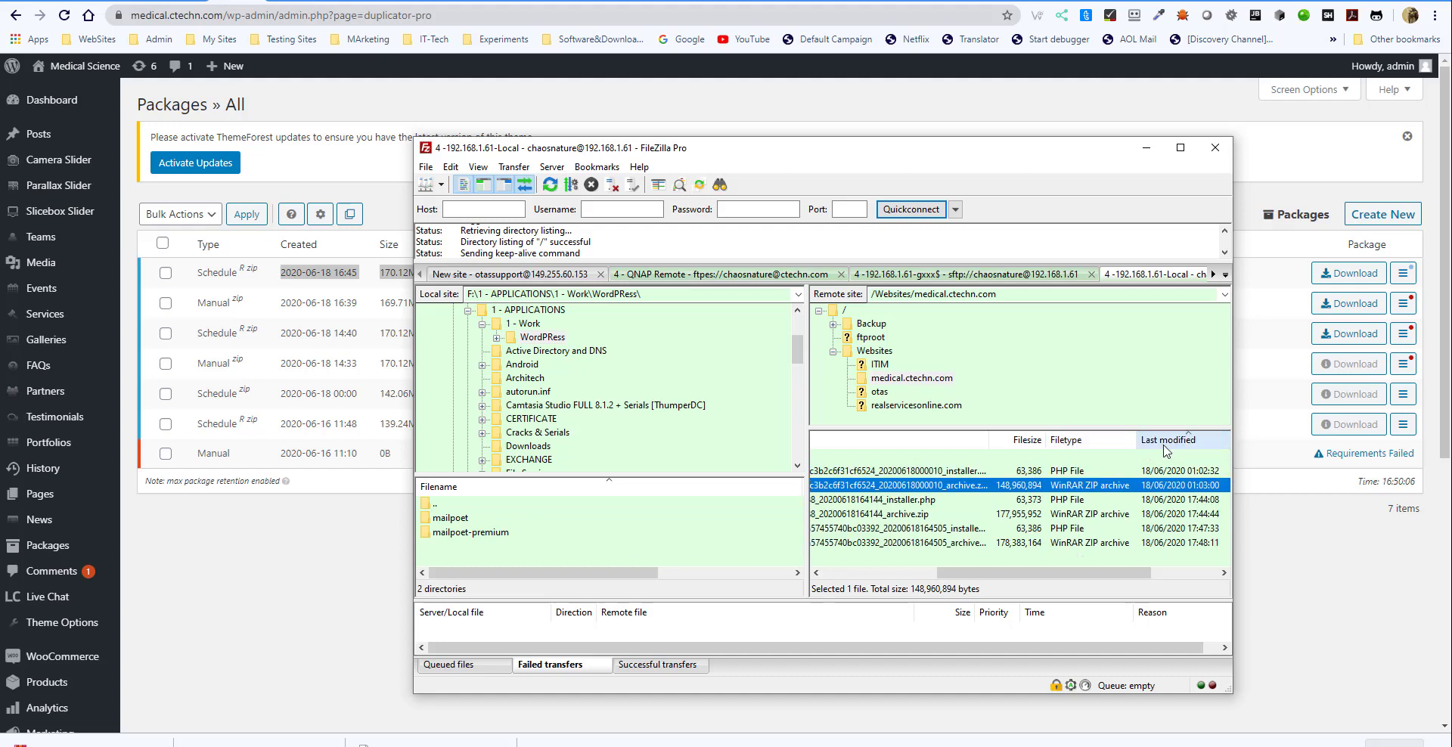
left_click(1016, 516)
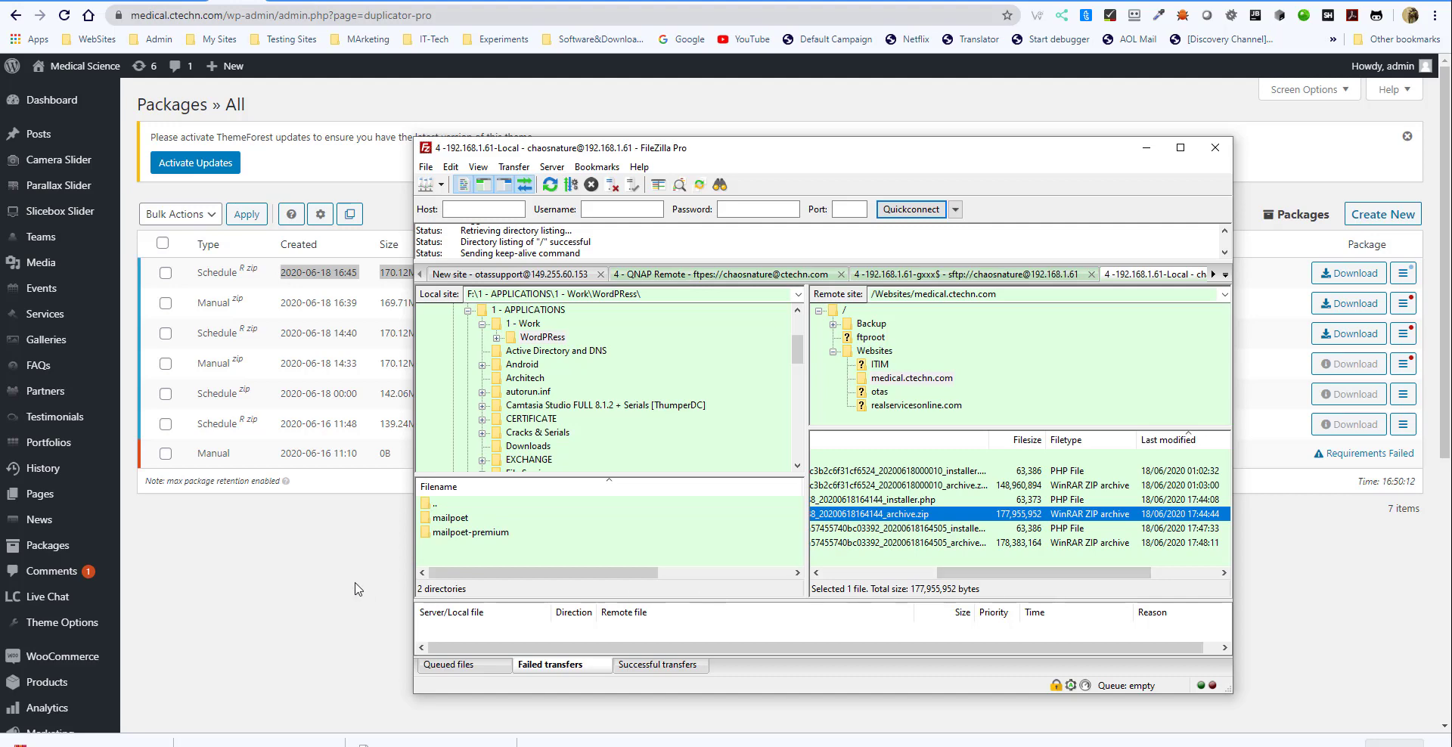
Step: Examine the full filenames of the test package installer and the New-Schedule archive in the remote folder without renaming them
left_click_drag(1044, 573, 885, 573)
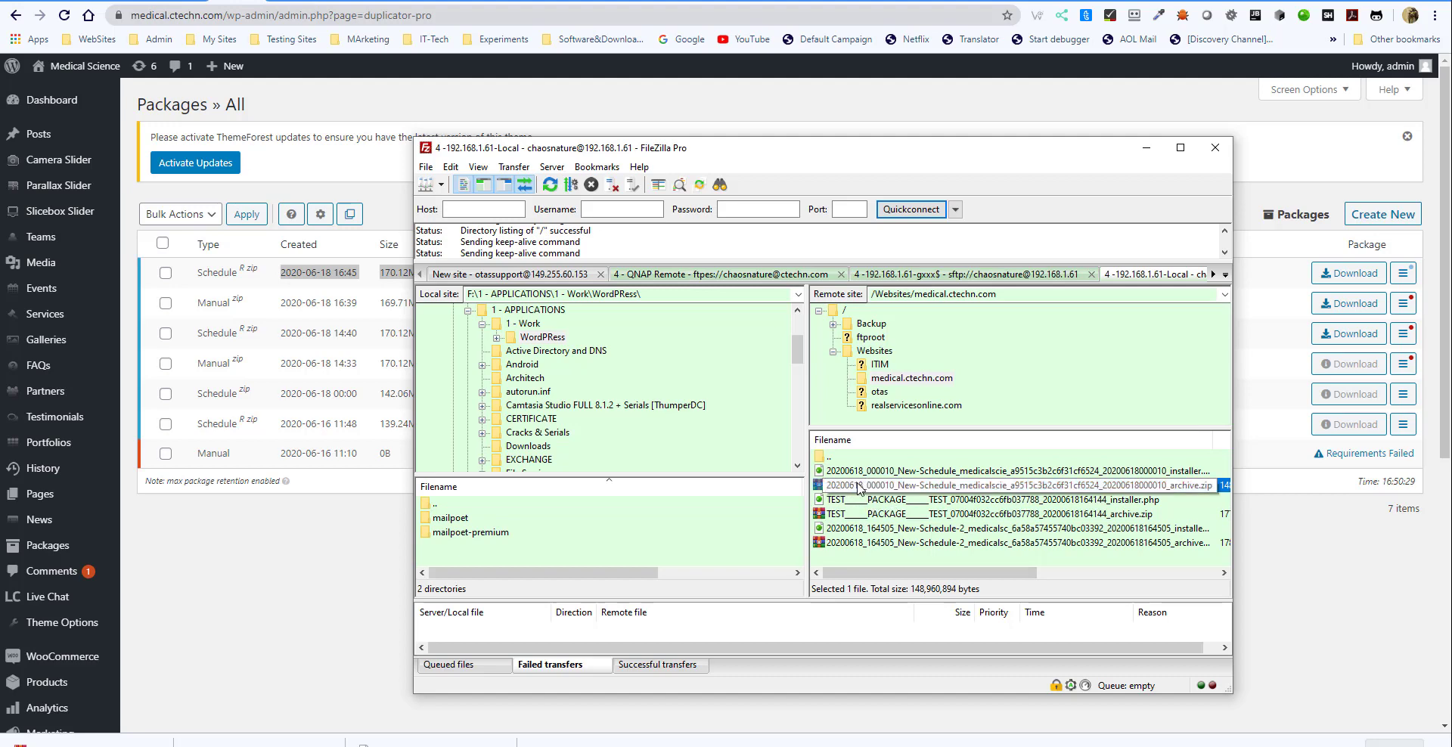
left_click(897, 501)
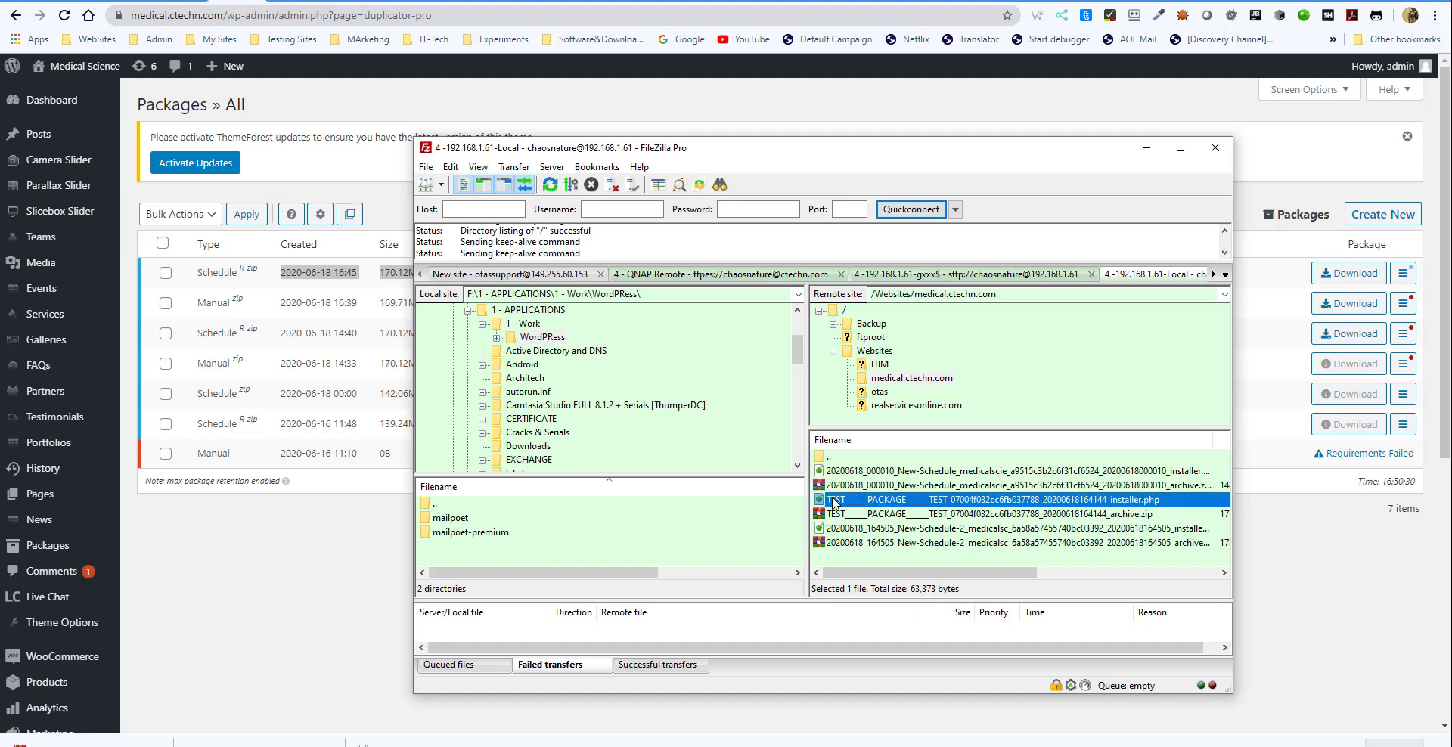
left_click(896, 501)
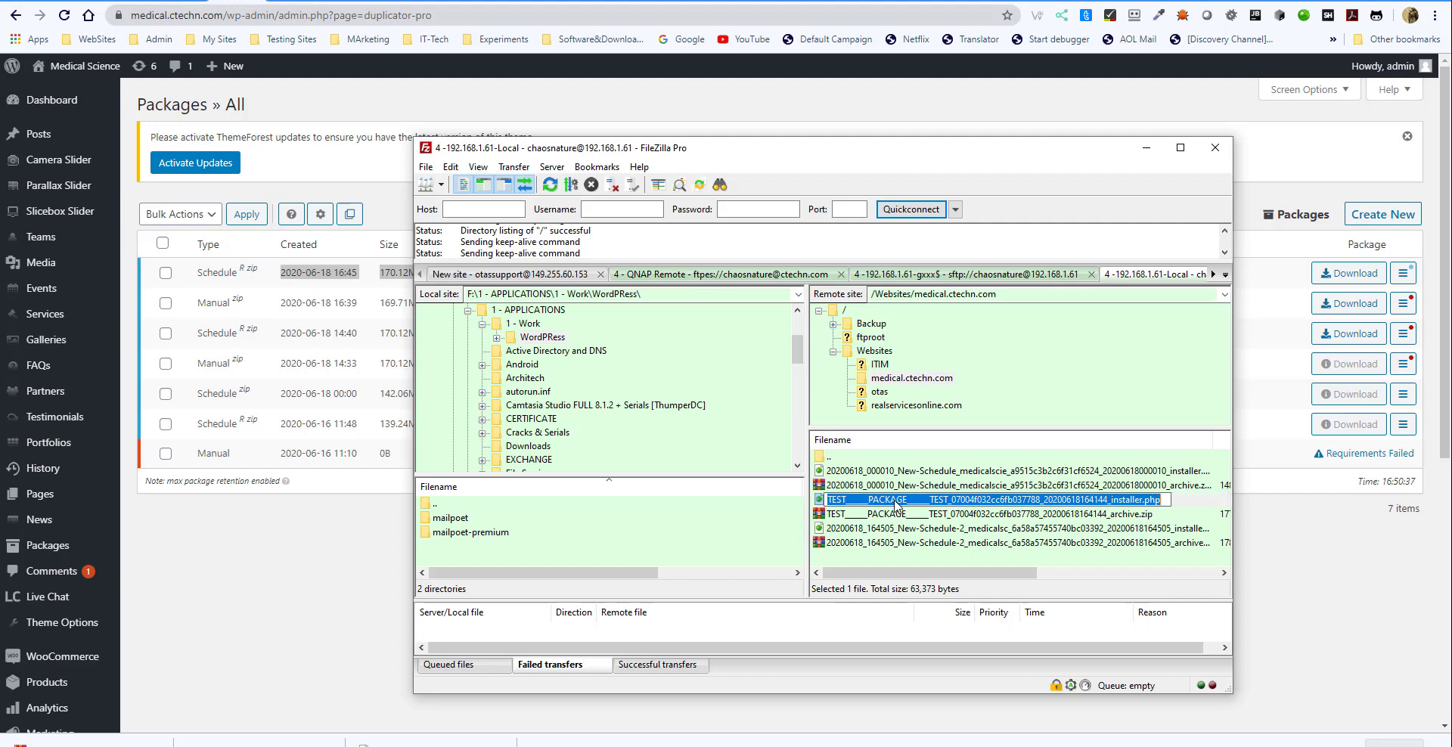
left_click_drag(875, 501, 1103, 495)
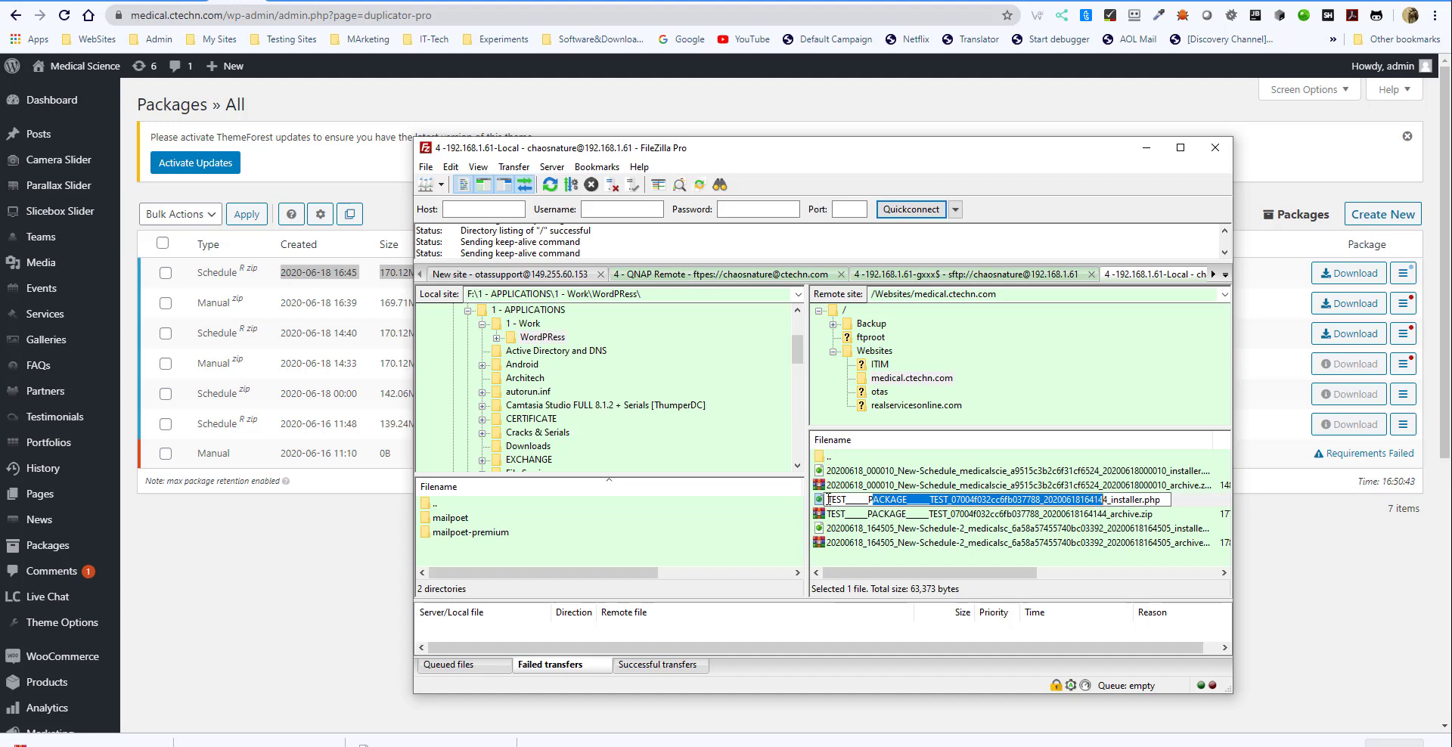
left_click(823, 502)
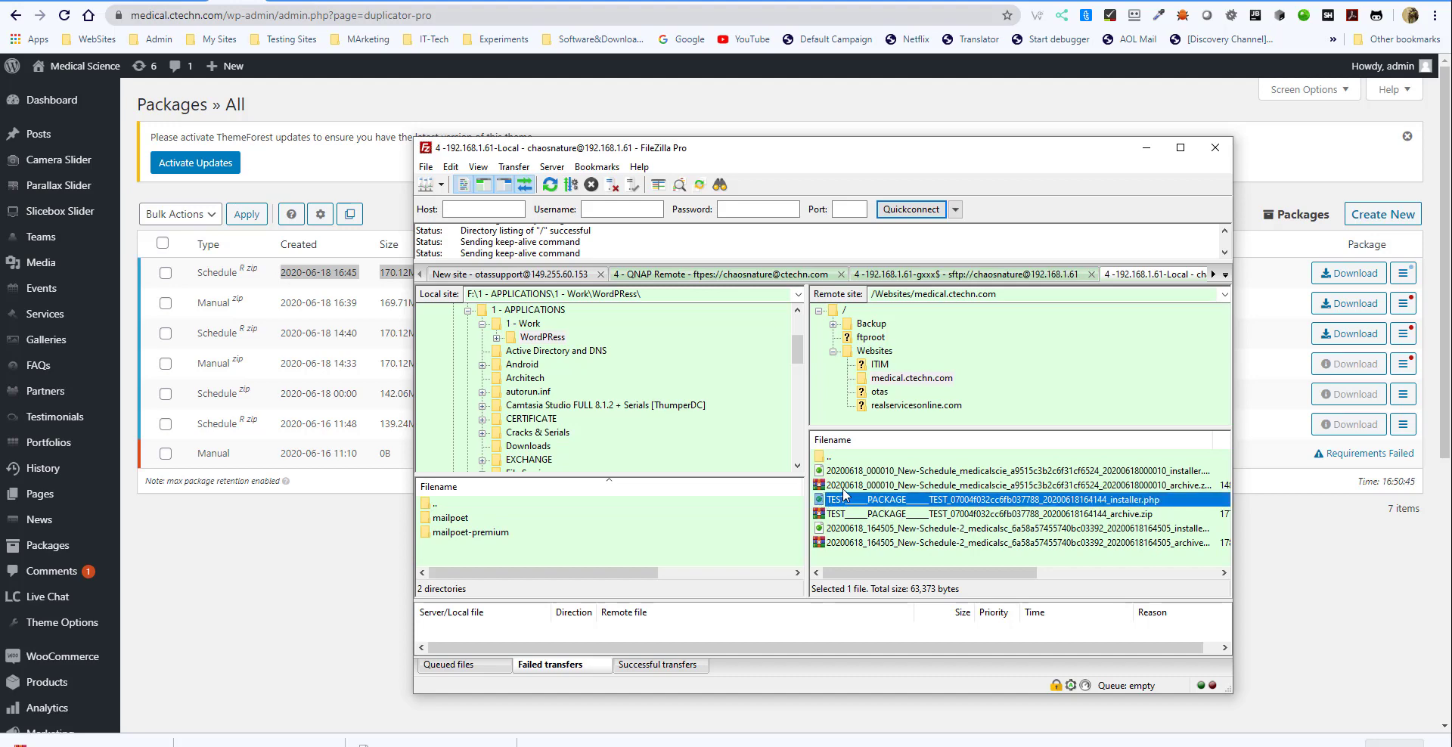
left_click(841, 487)
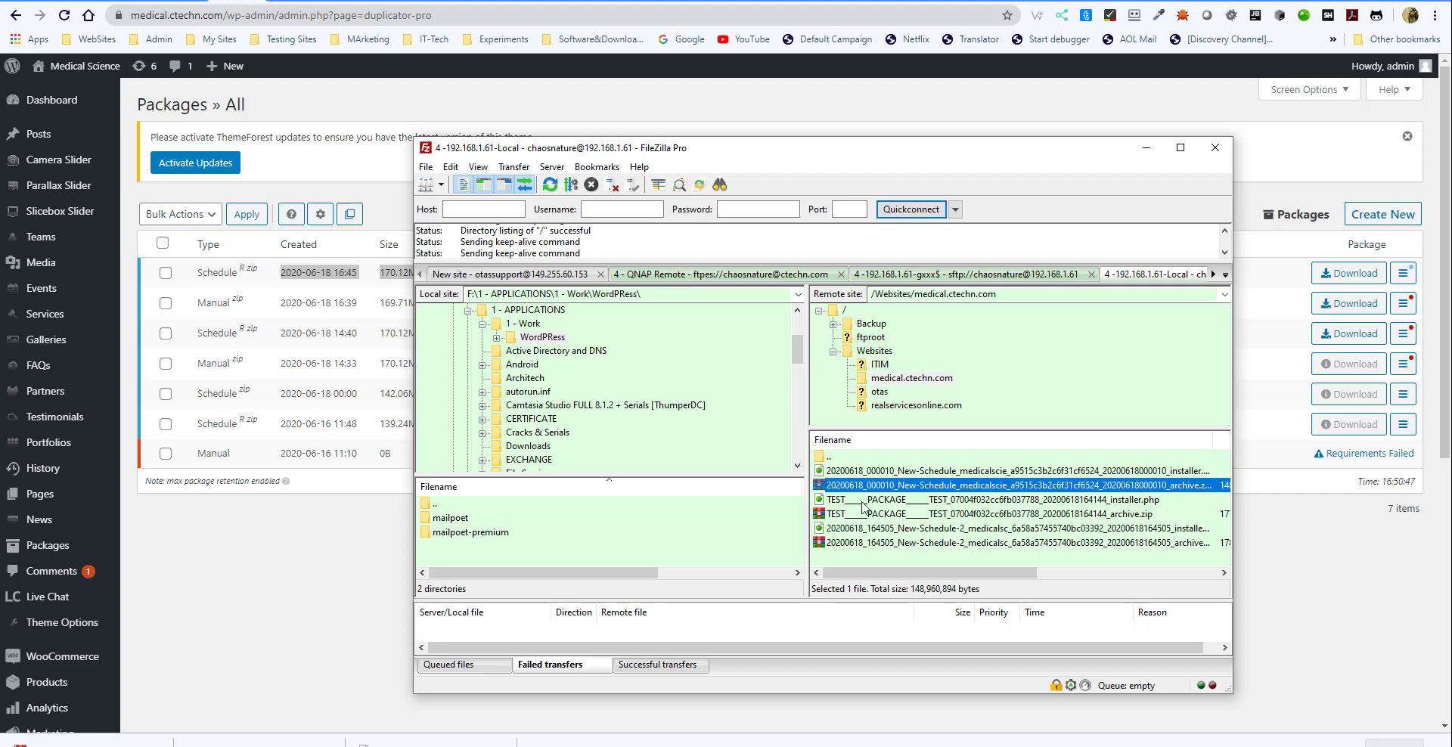